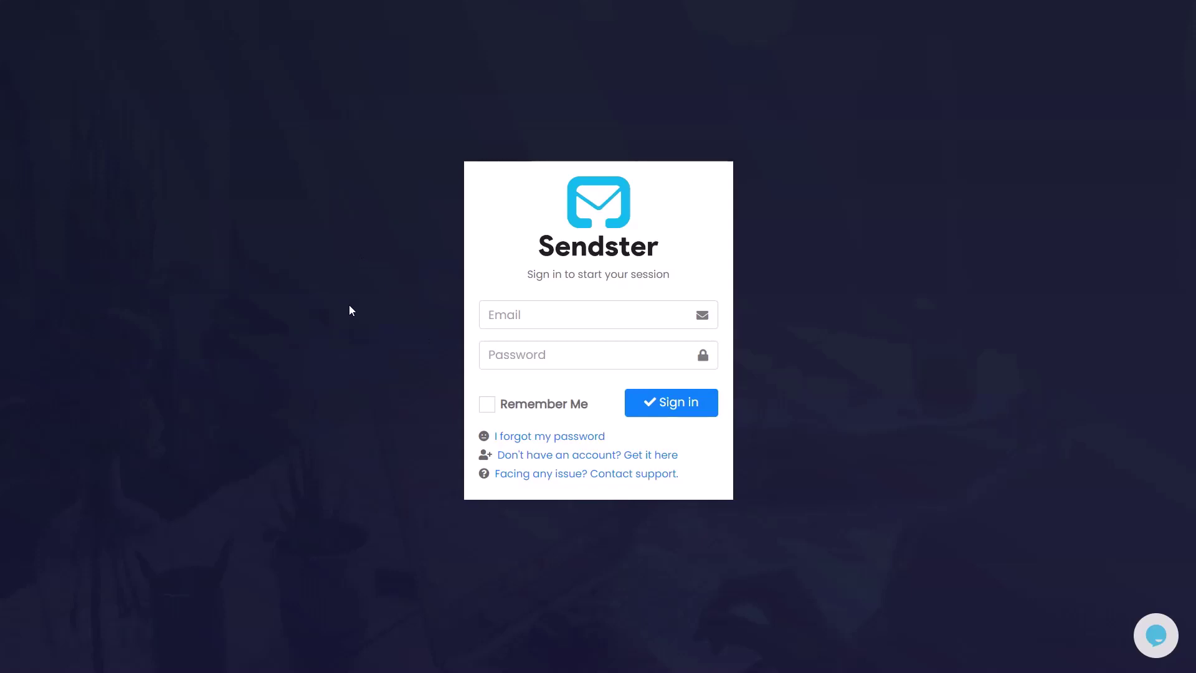
Sign in to the Sendster member area with the saved login and a re-entered password
click(495, 308)
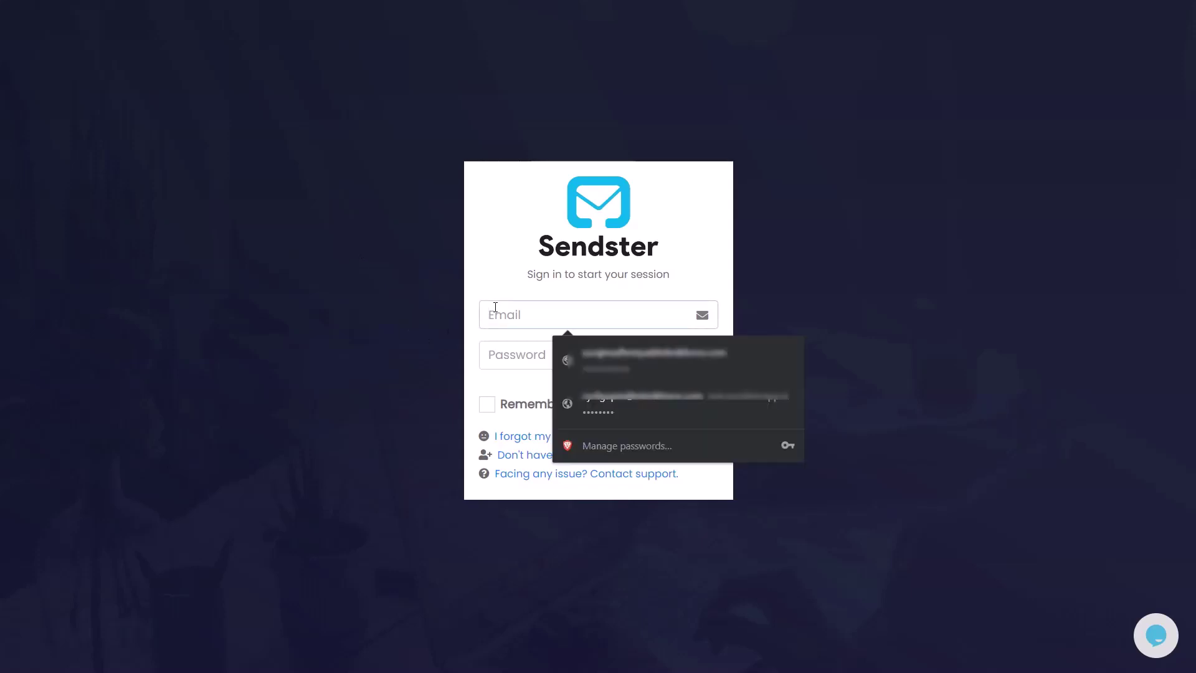
key(Down)
key(Down)
key(Return)
key(Tab)
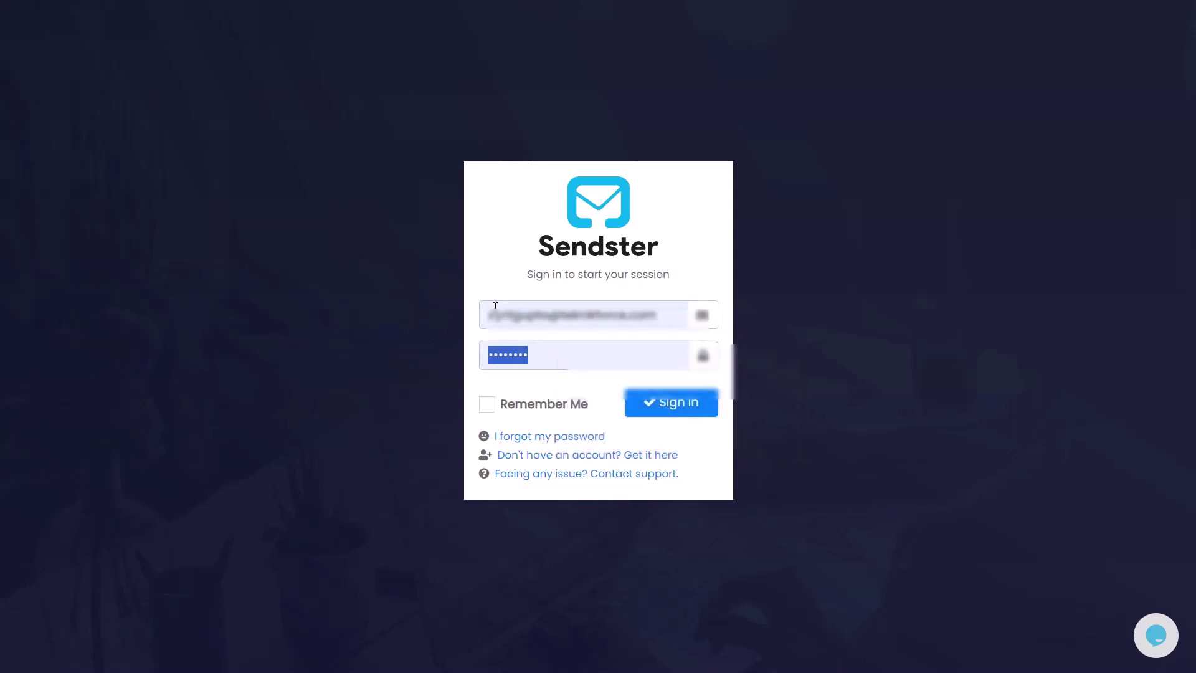
key(BackSpace)
text(••••••••)
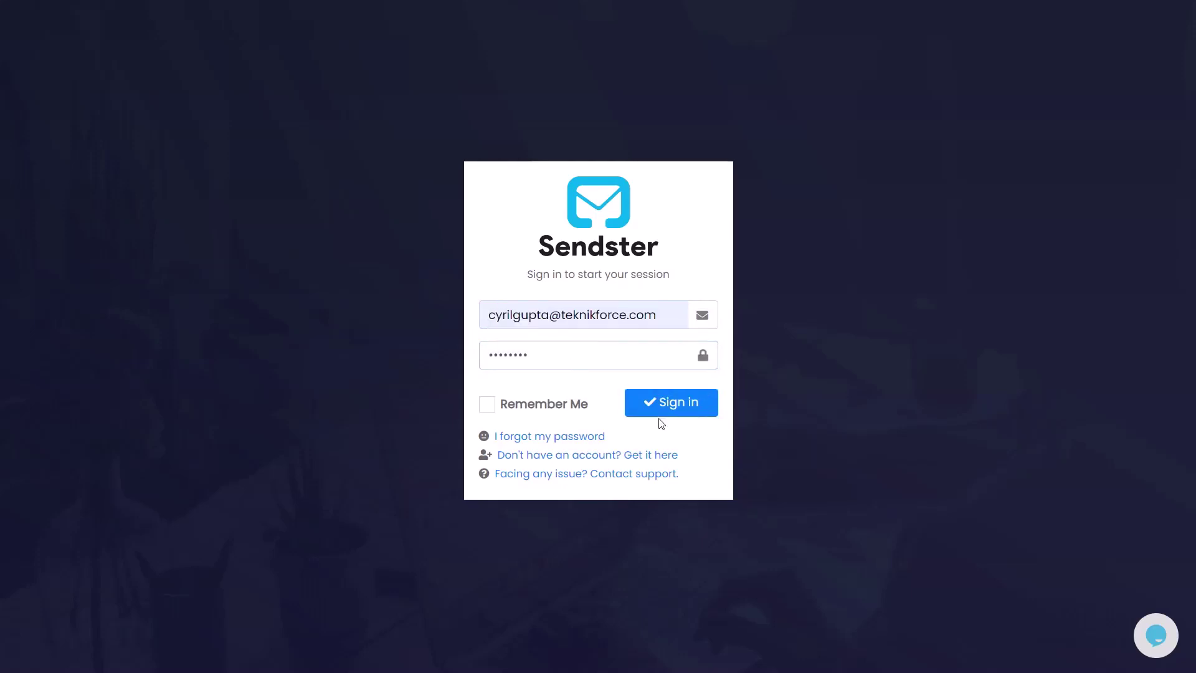
click(660, 412)
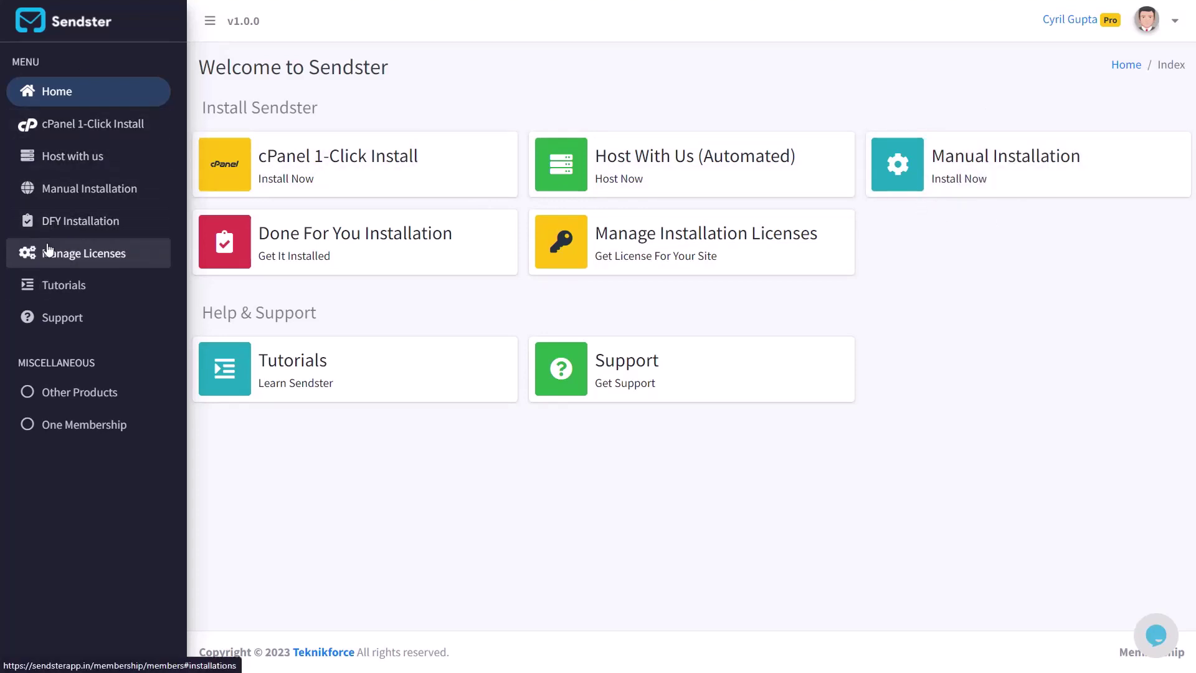
From Manual Installation, download Sendster.zip (56.32 MB) through IDM, re-confirming the duplicate link
click(51, 205)
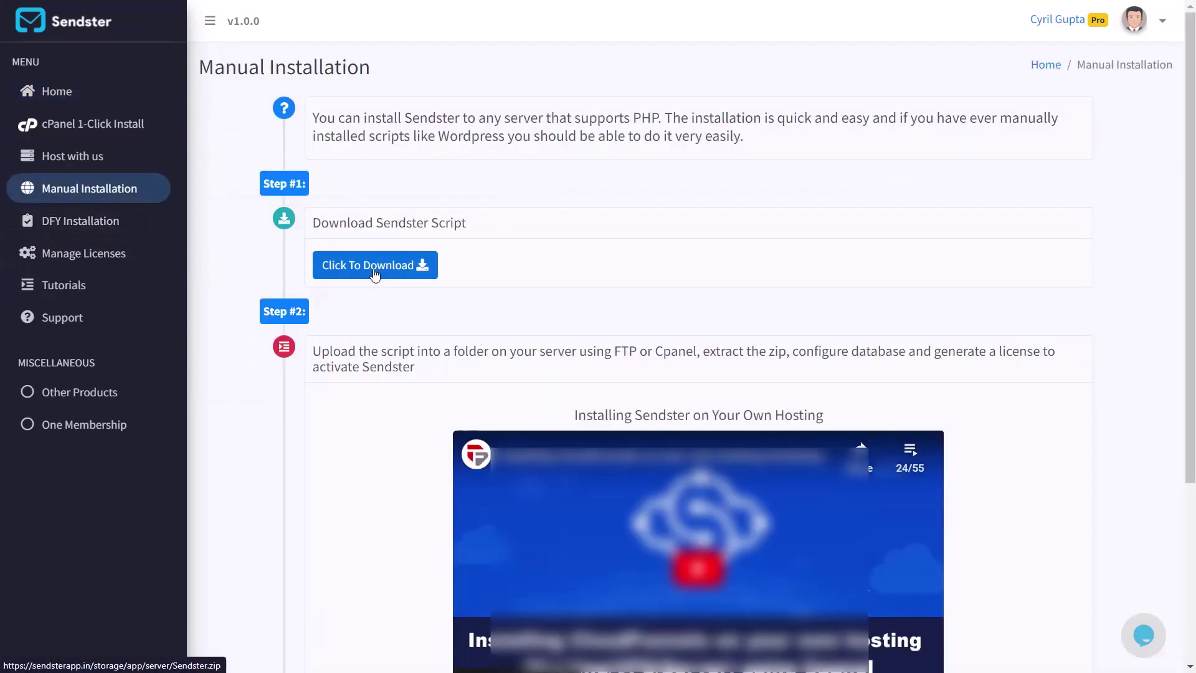
click(375, 275)
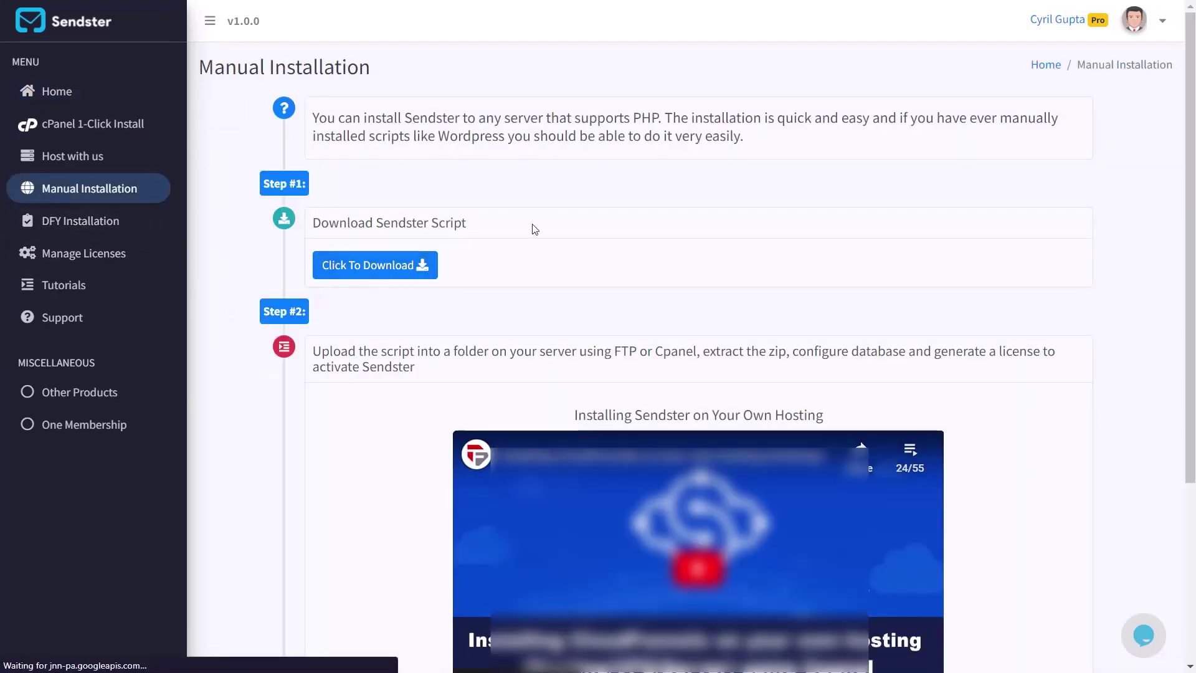
click(560, 394)
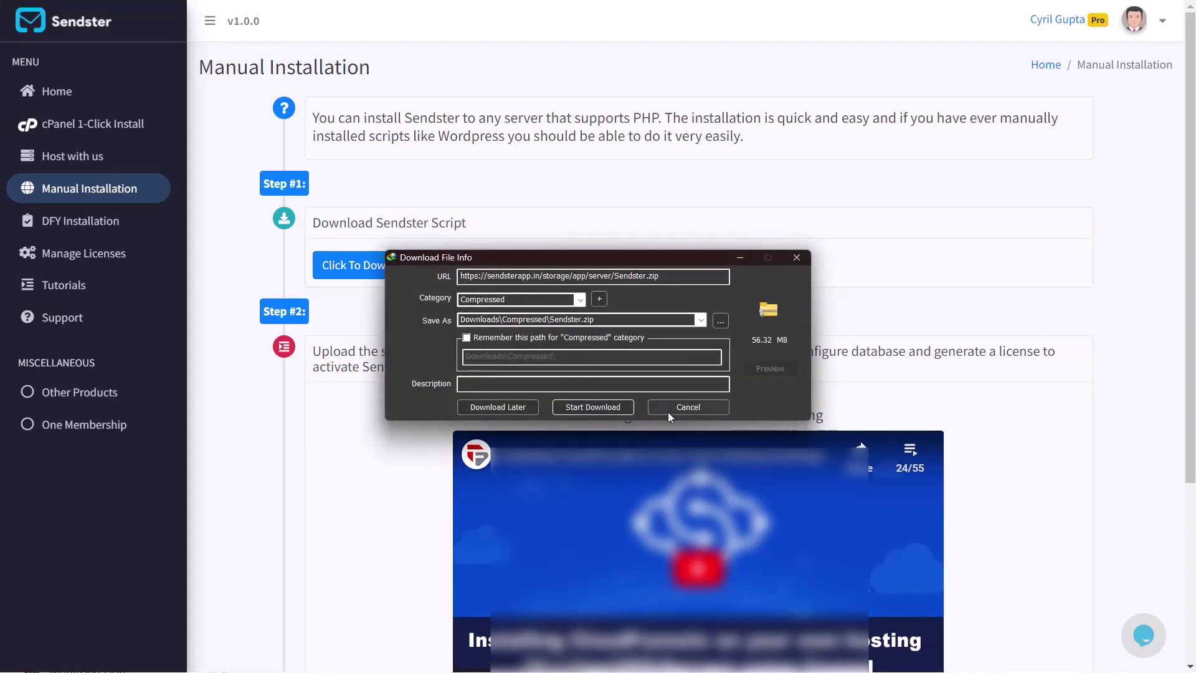
click(589, 405)
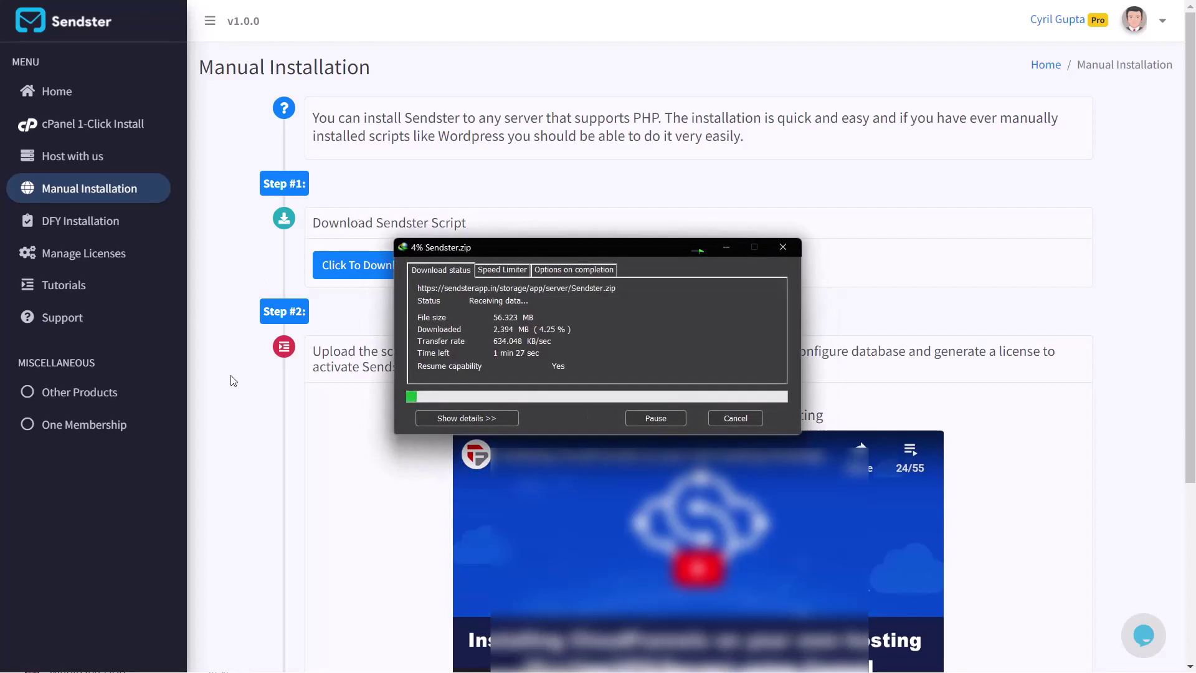
click(244, 497)
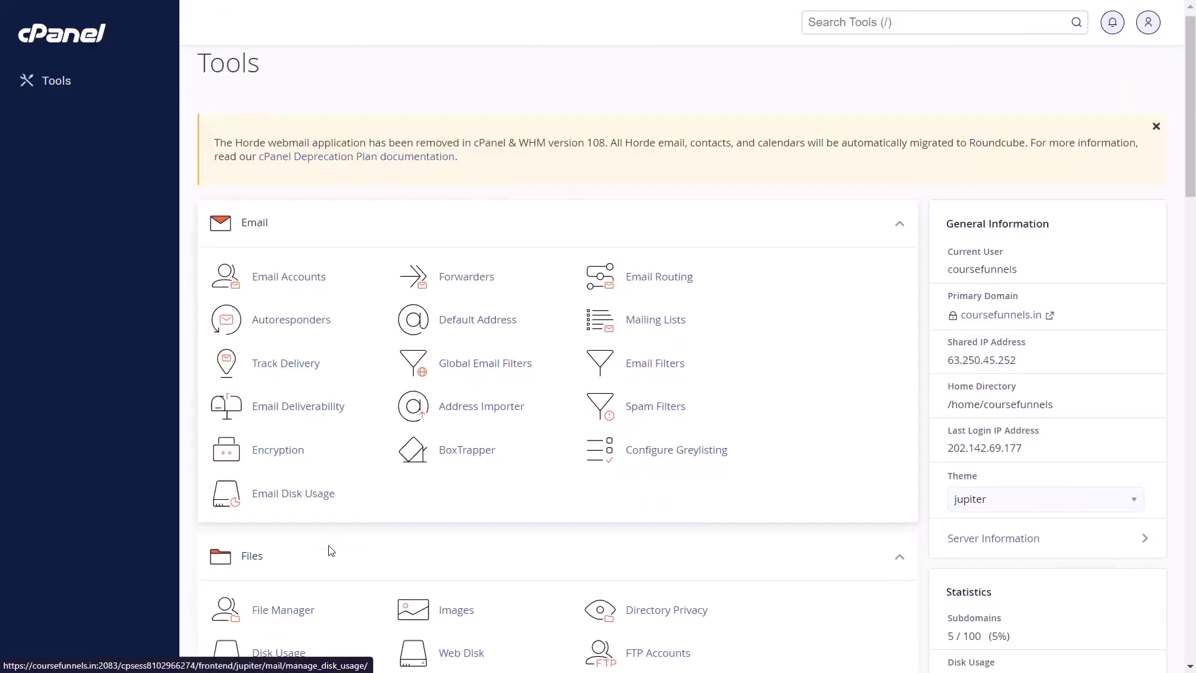
In File Manager, navigate into public_html/demo.sendsterapp.in
scroll(331, 551, down, 3)
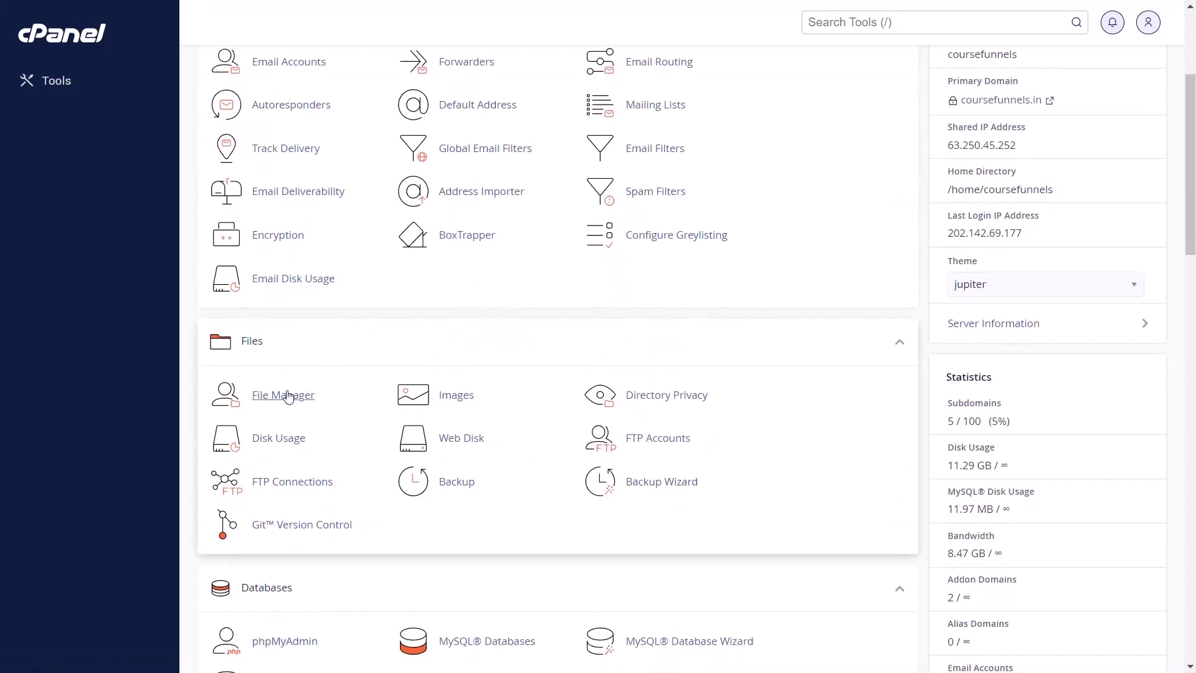
click(283, 395)
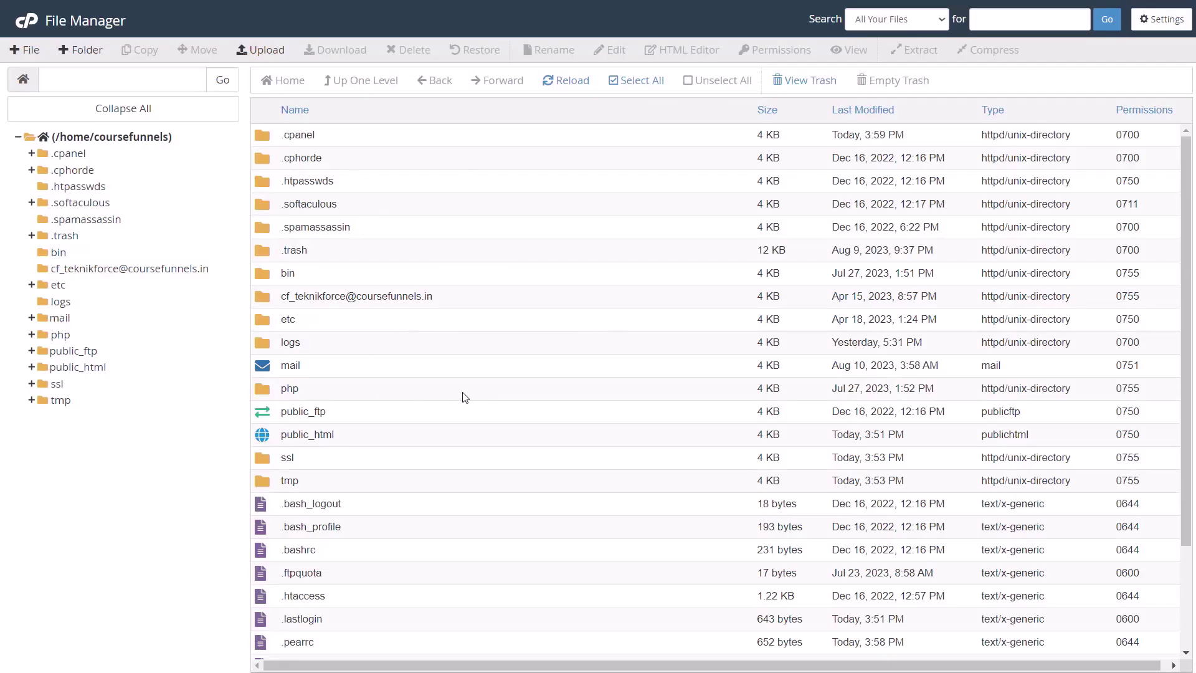
double_click(400, 441)
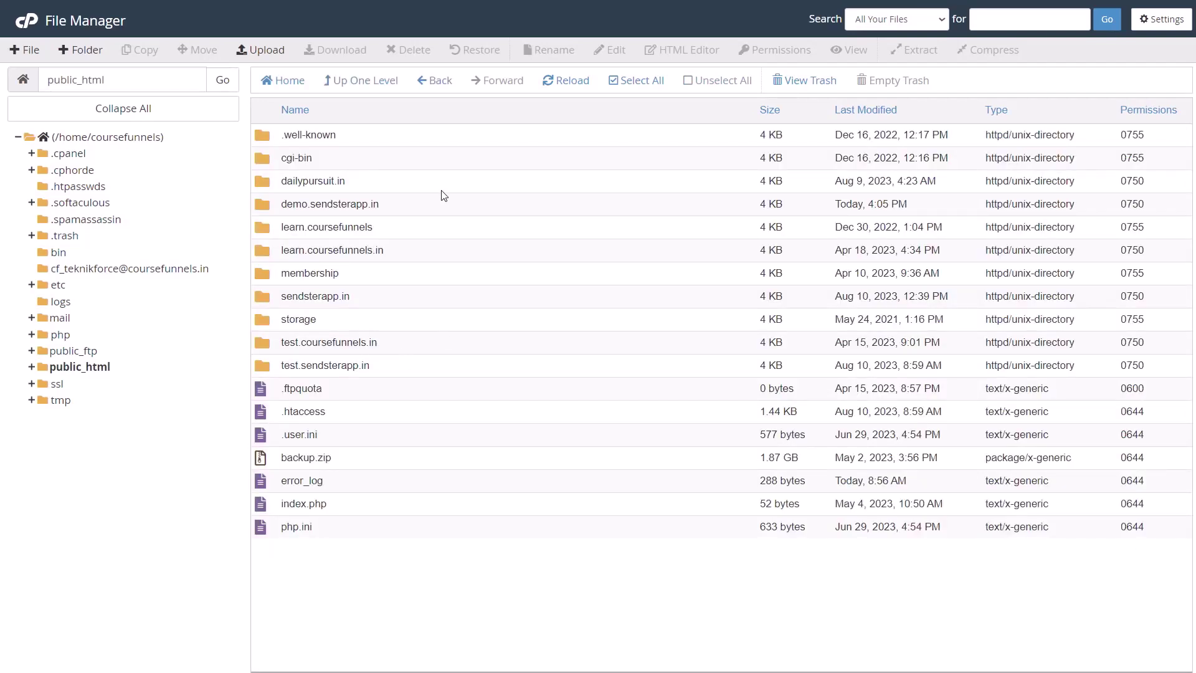
click(442, 191)
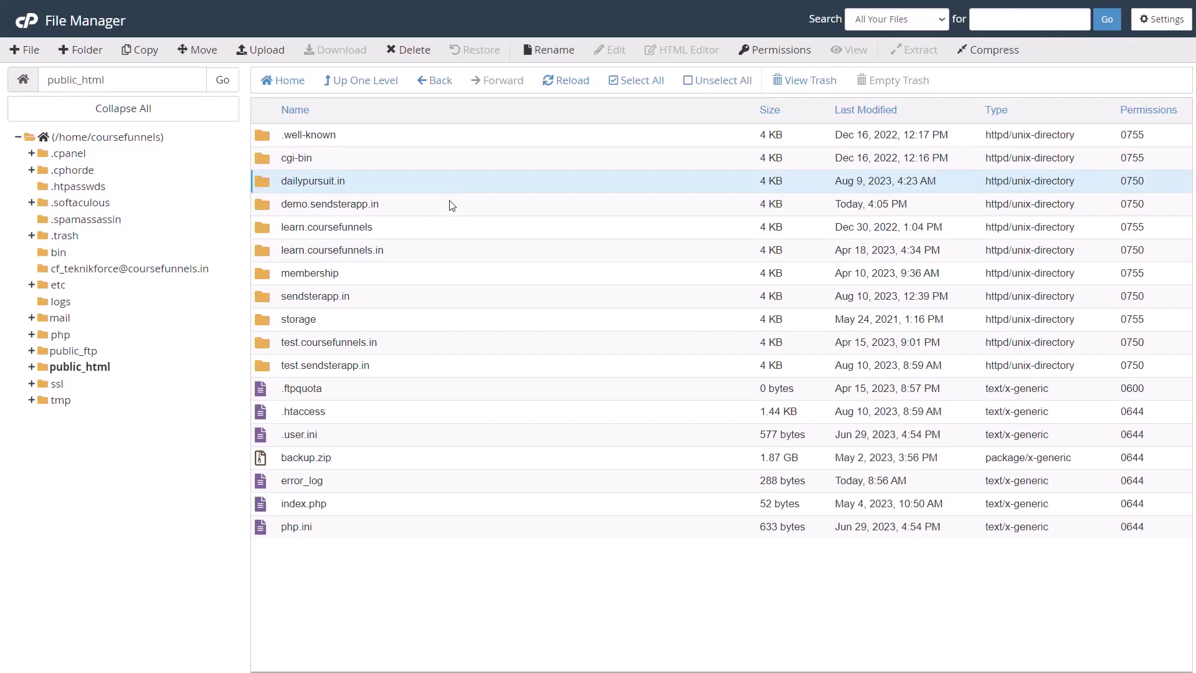
double_click(451, 206)
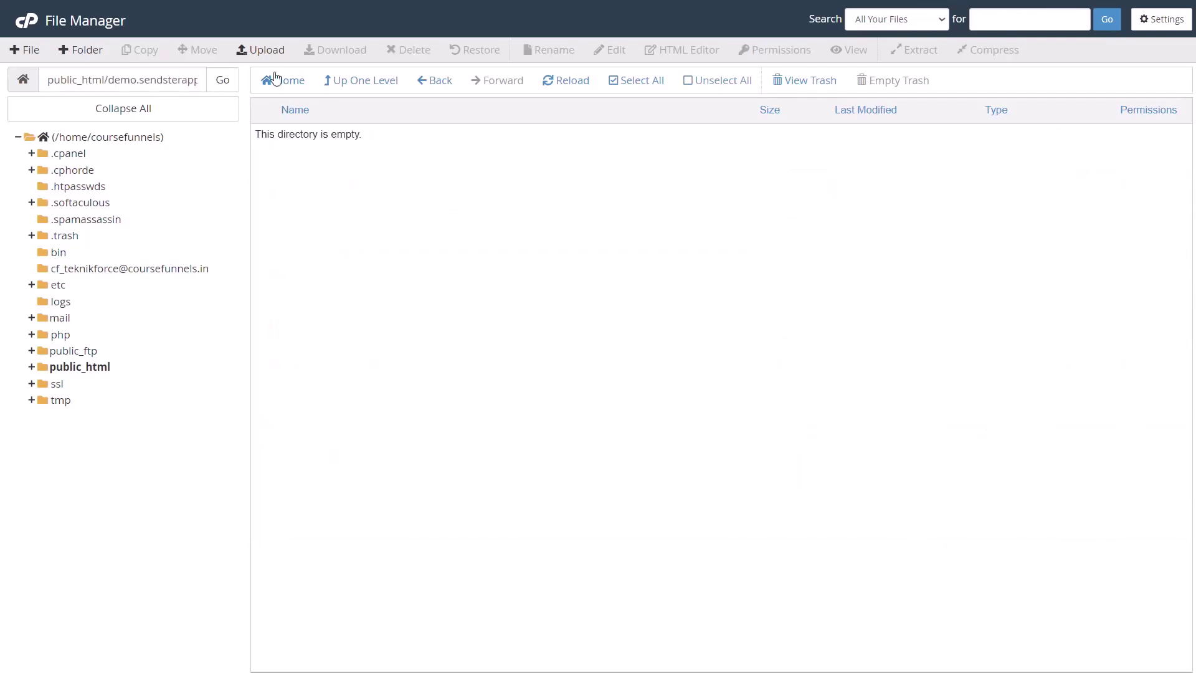
Upload Sendster.zip from the computer into demo.sendsterapp.in and return to the listing
click(258, 57)
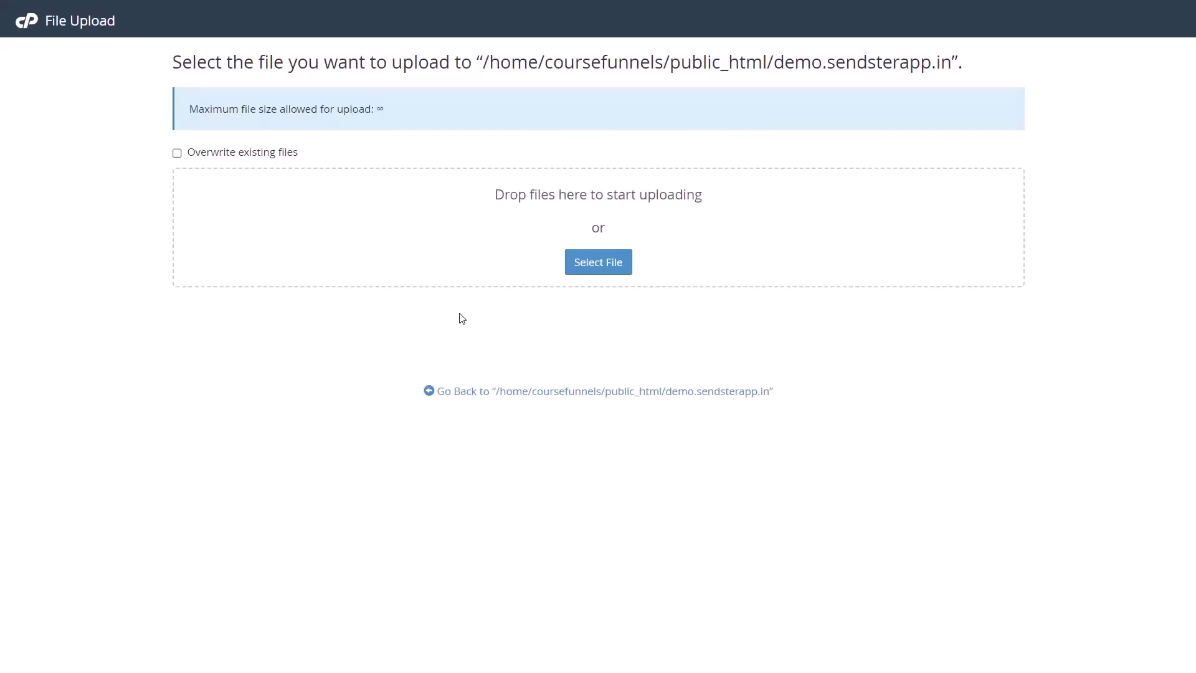
click(608, 268)
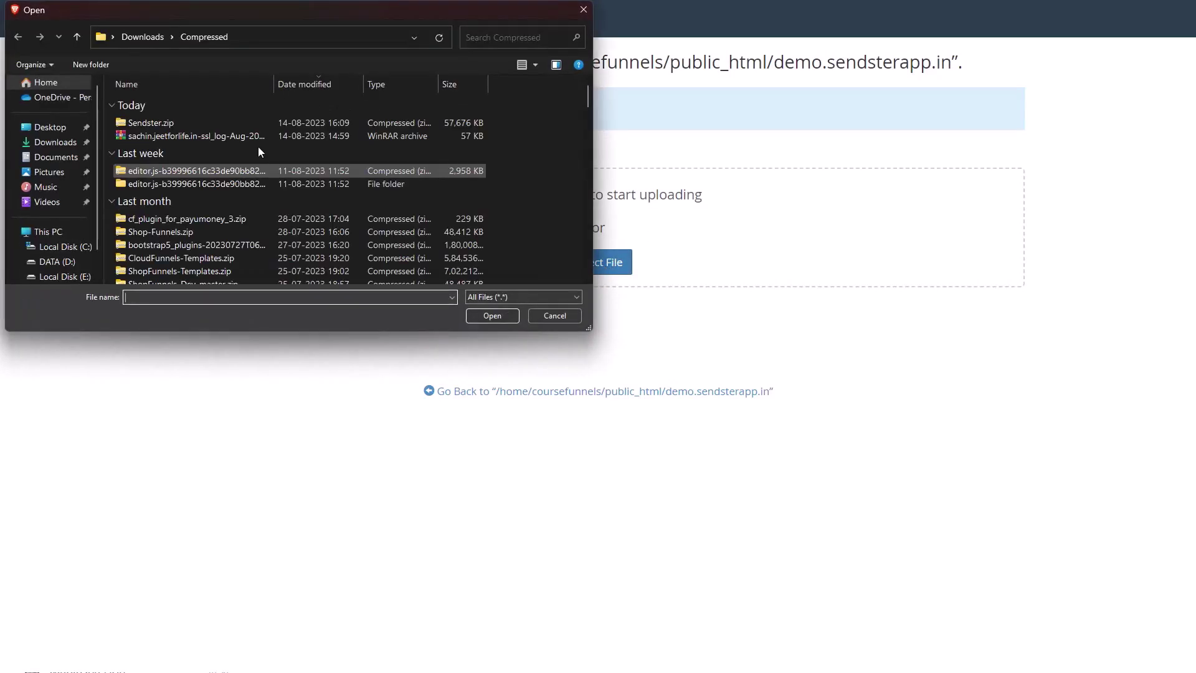
double_click(163, 124)
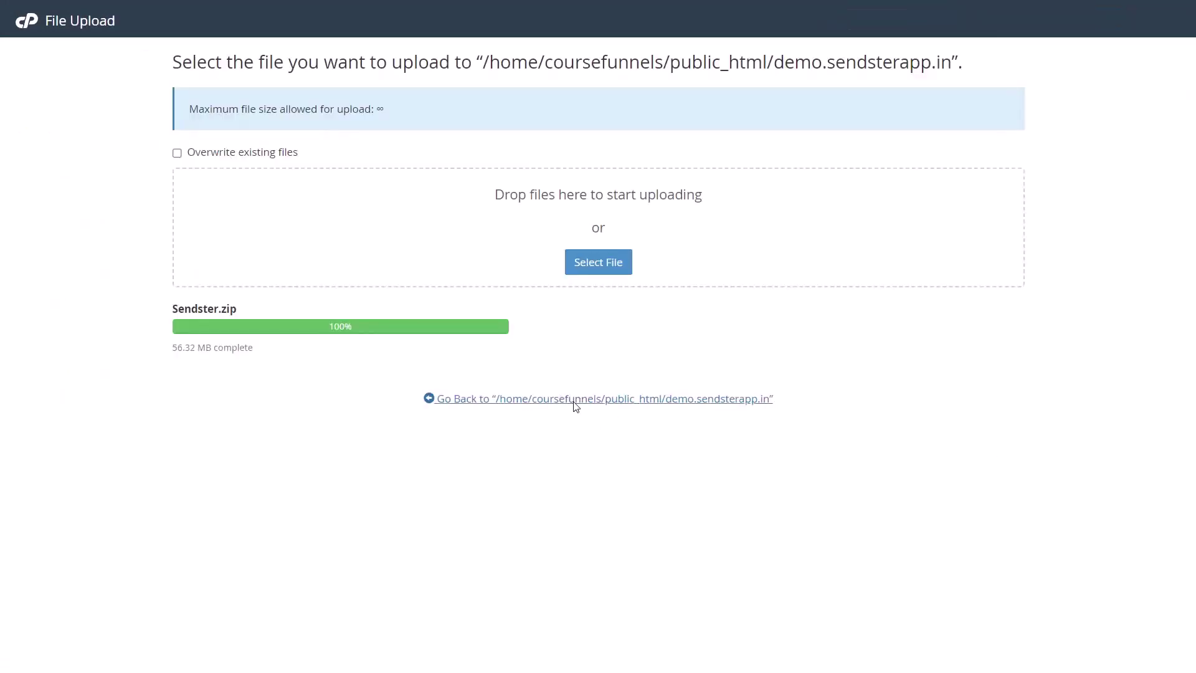
click(574, 400)
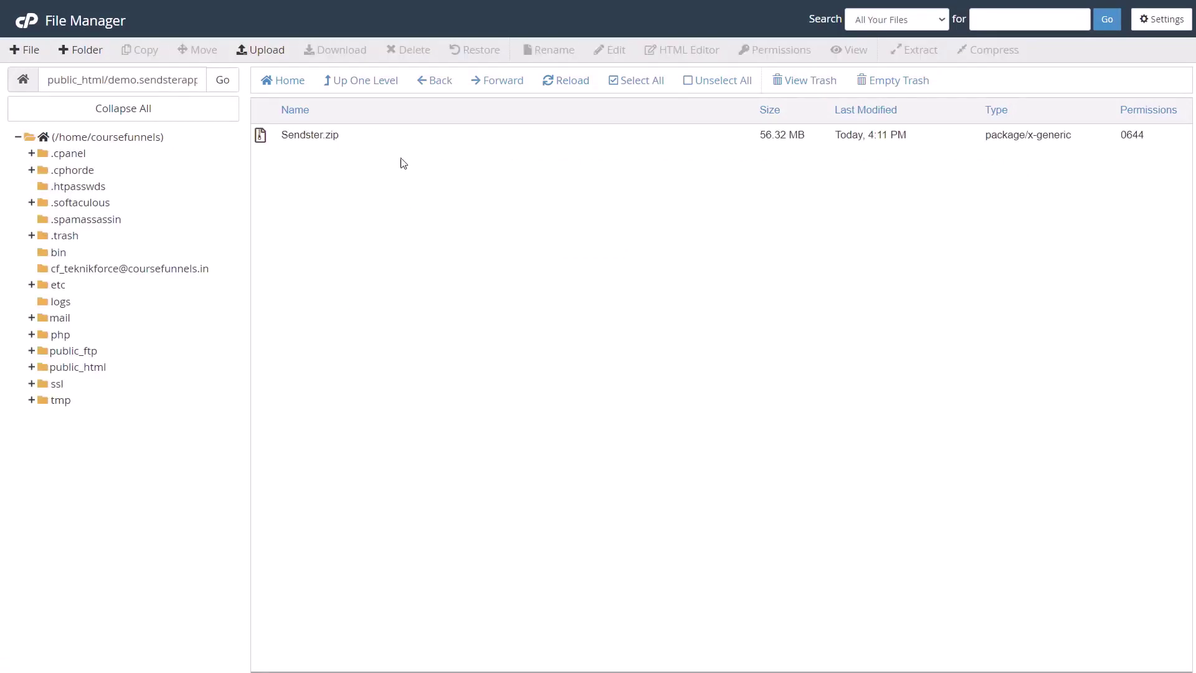
Extract Sendster.zip into demo.sendsterapp.in and reload to show the extracted files
right_click(401, 142)
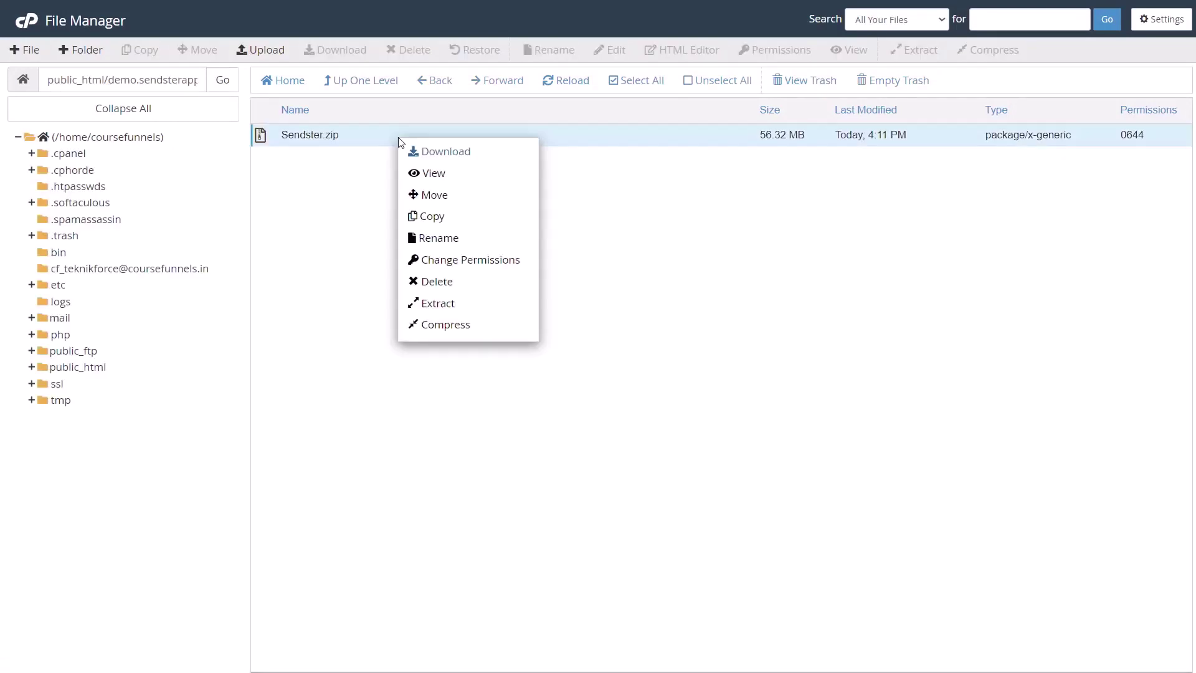
click(456, 305)
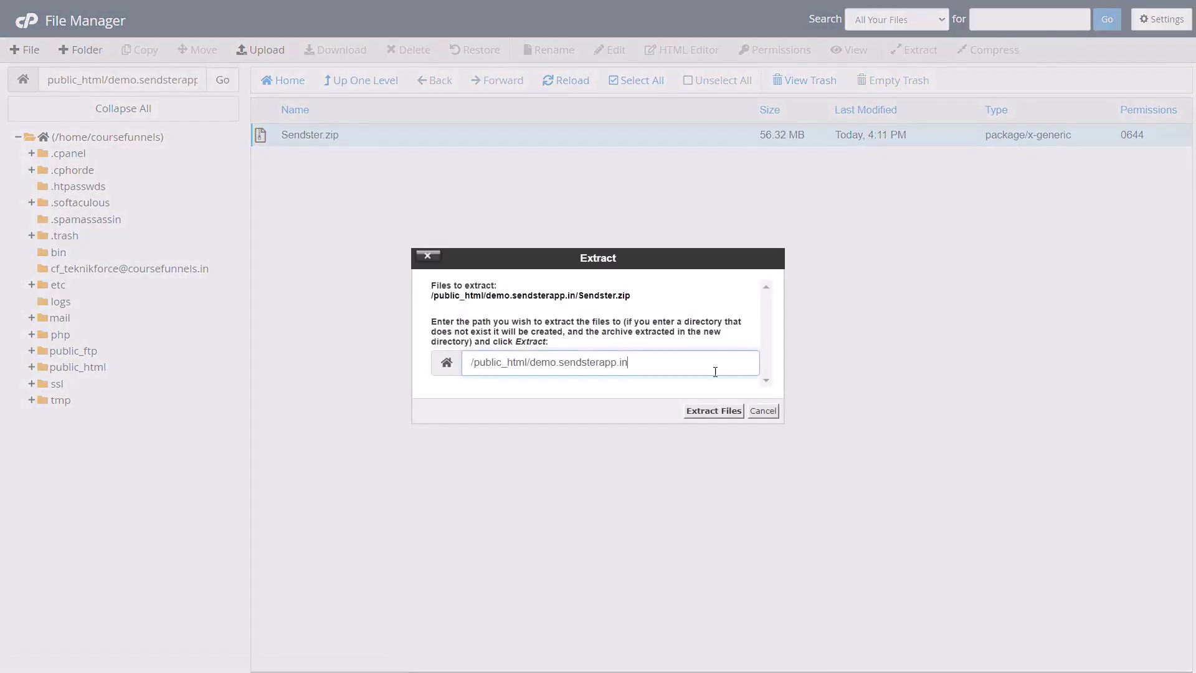
click(714, 411)
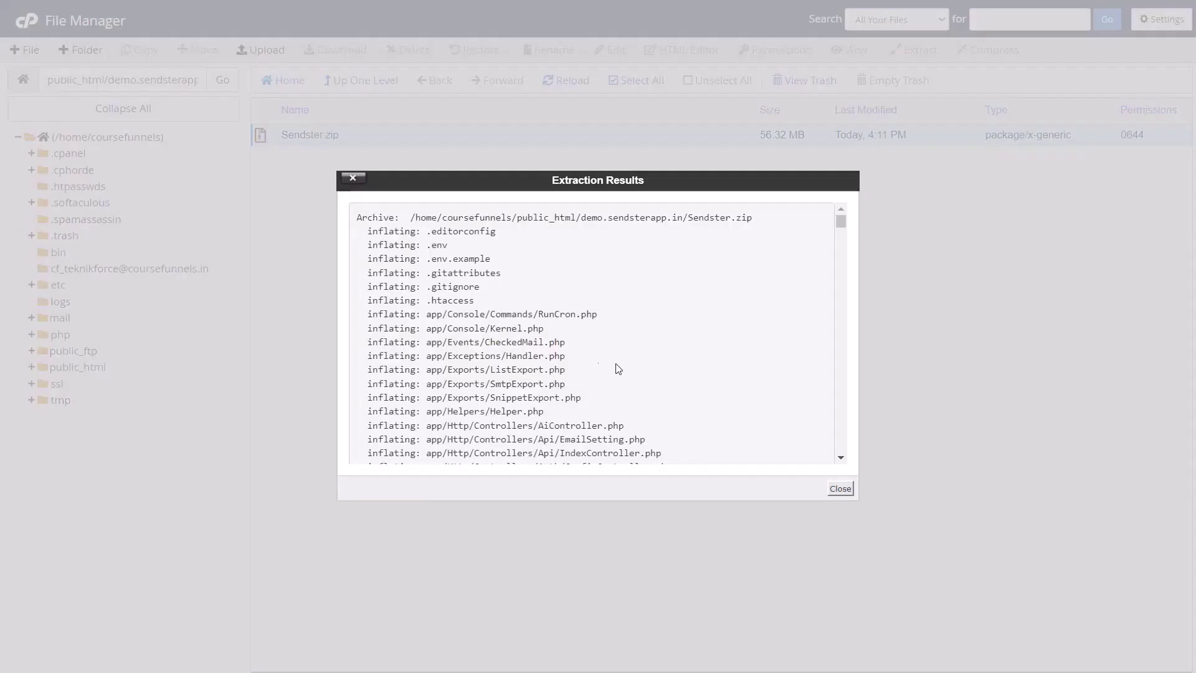
click(841, 490)
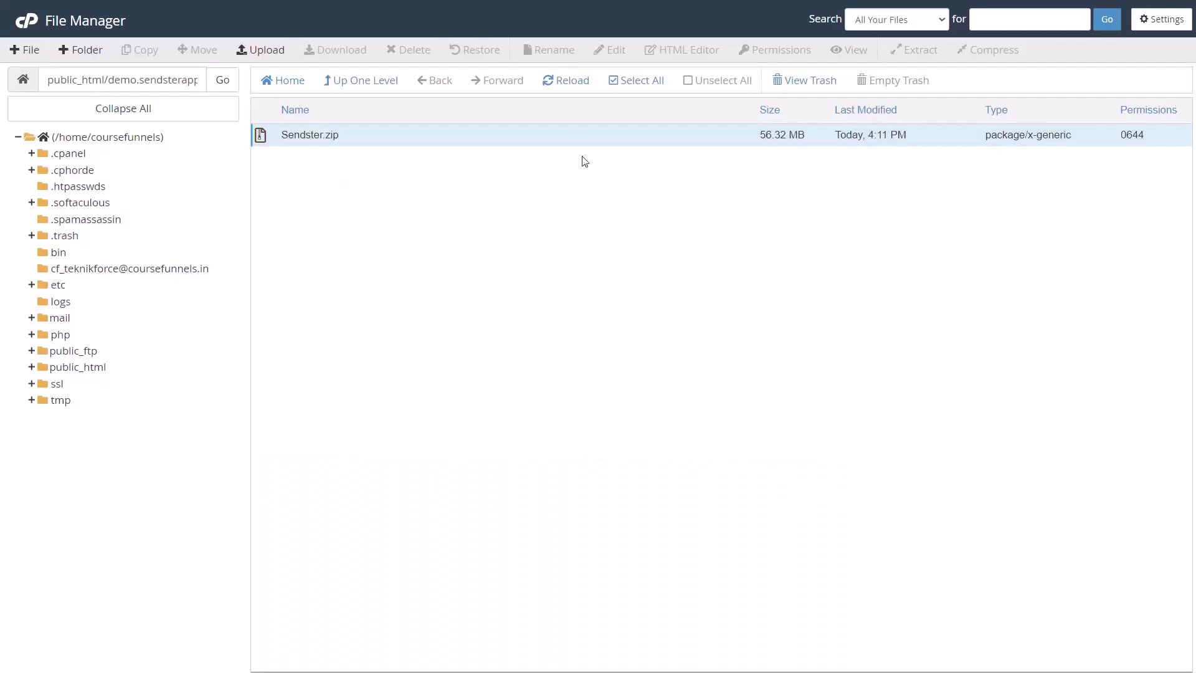
click(567, 86)
scroll(510, 380, down, 2)
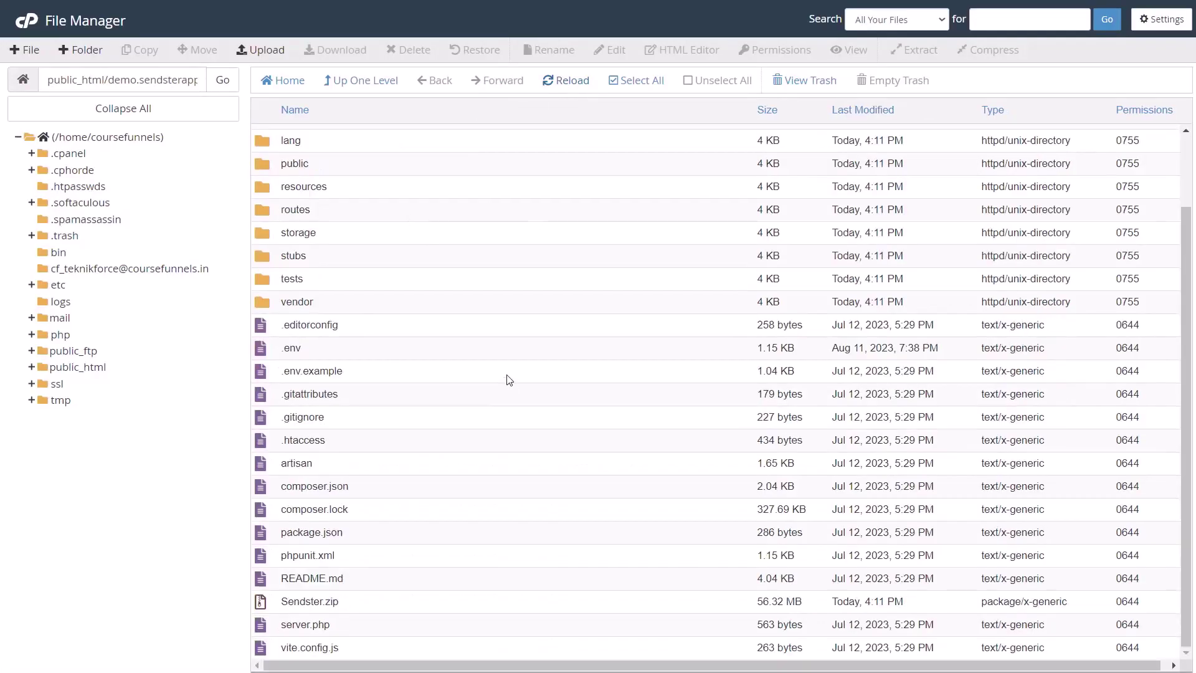
scroll(510, 380, up, 2)
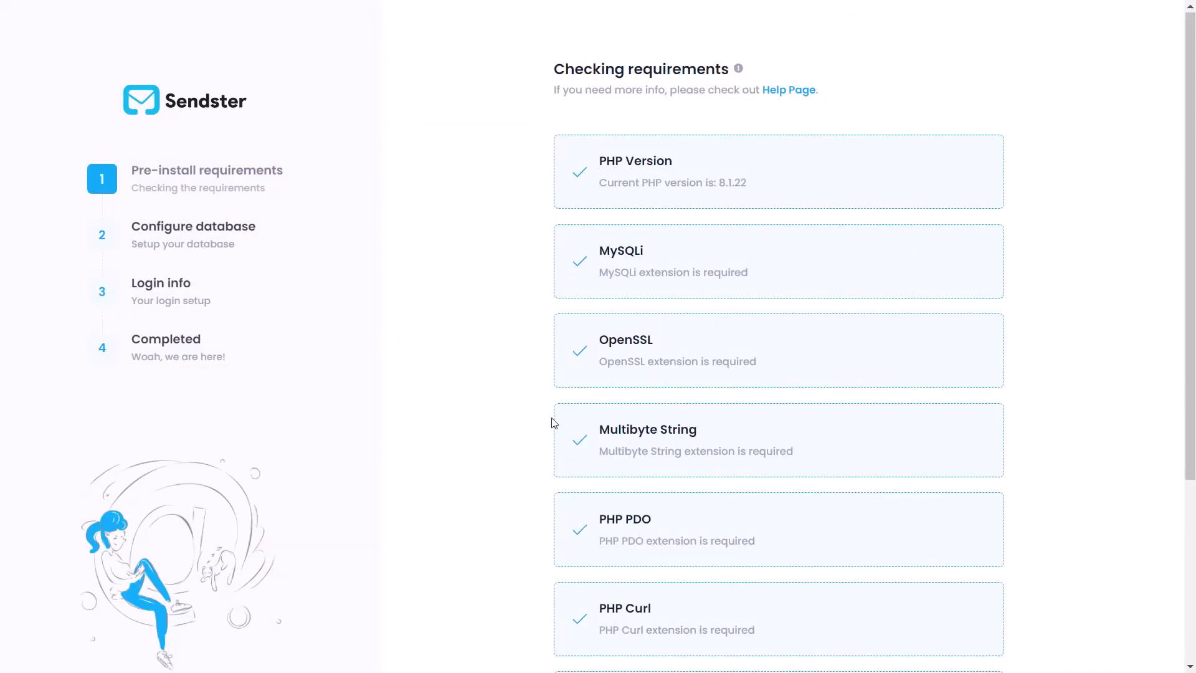
Scroll through the installer's requirements list, PHP Version to ZipArchive, confirming all pass
scroll(544, 504, down, 1)
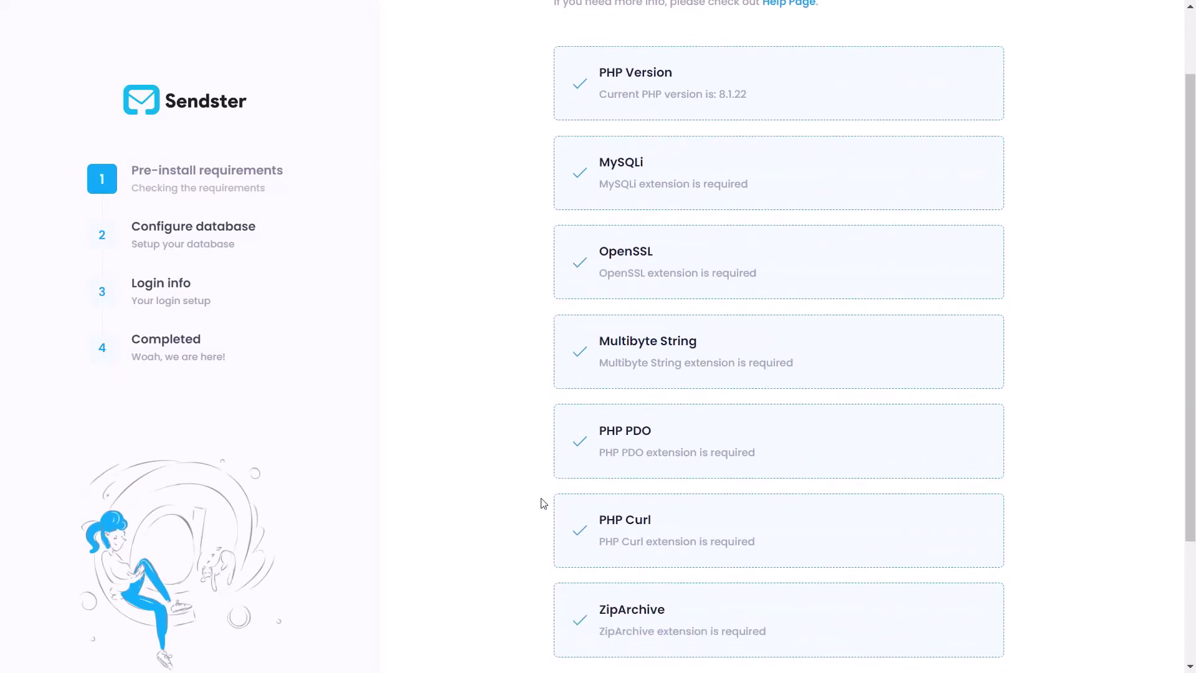
scroll(543, 503, up, 1)
scroll(543, 504, down, 4)
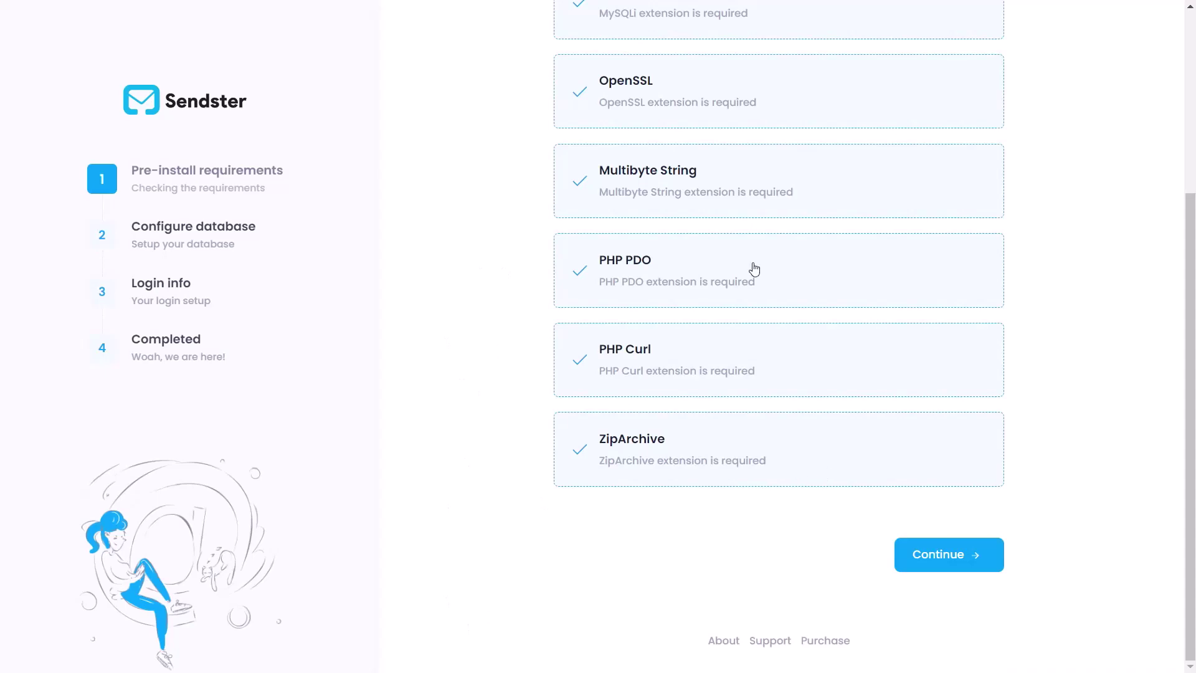
scroll(754, 267, up, 4)
scroll(675, 414, down, 4)
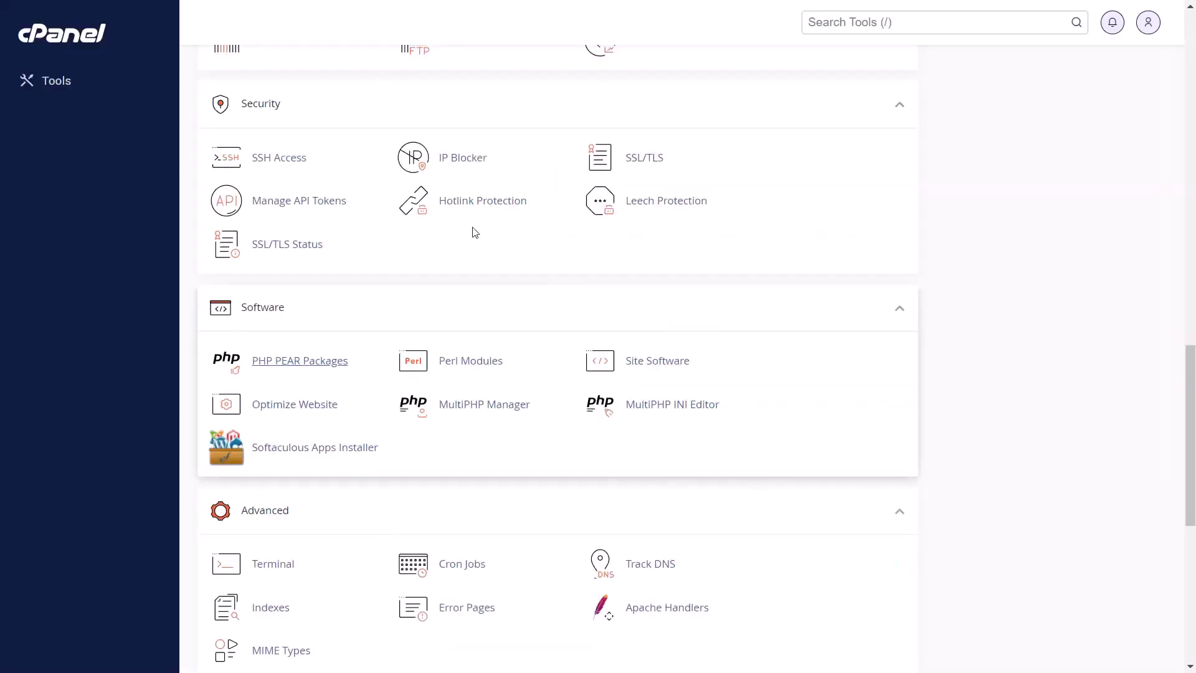
On the PHP PEAR Packages page, start a search for the zip package
scroll(334, 389, up, 2)
scroll(334, 388, down, 8)
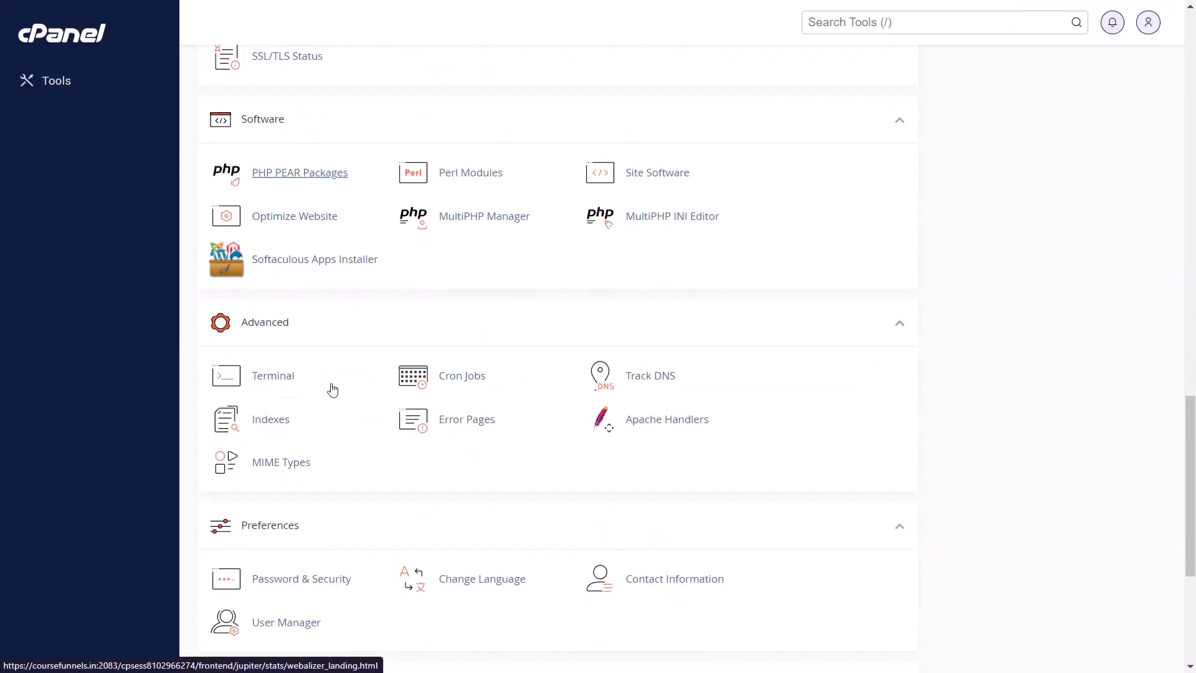
scroll(349, 311, up, 1)
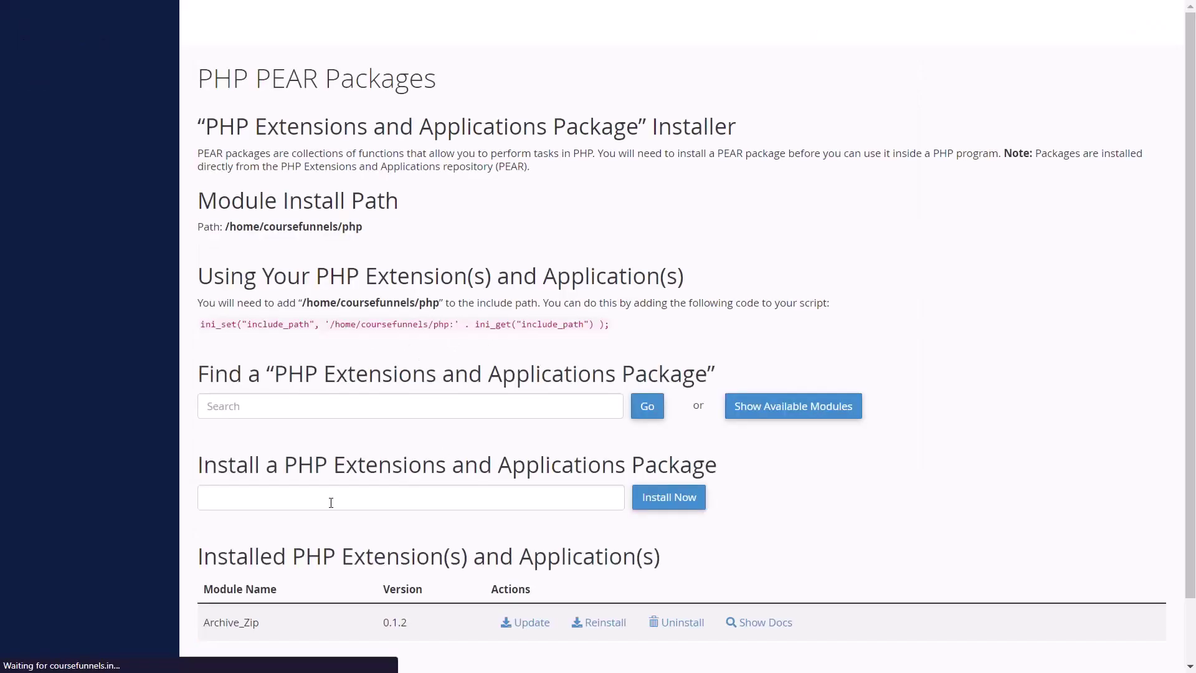
scroll(255, 343, down, 2)
click(217, 331)
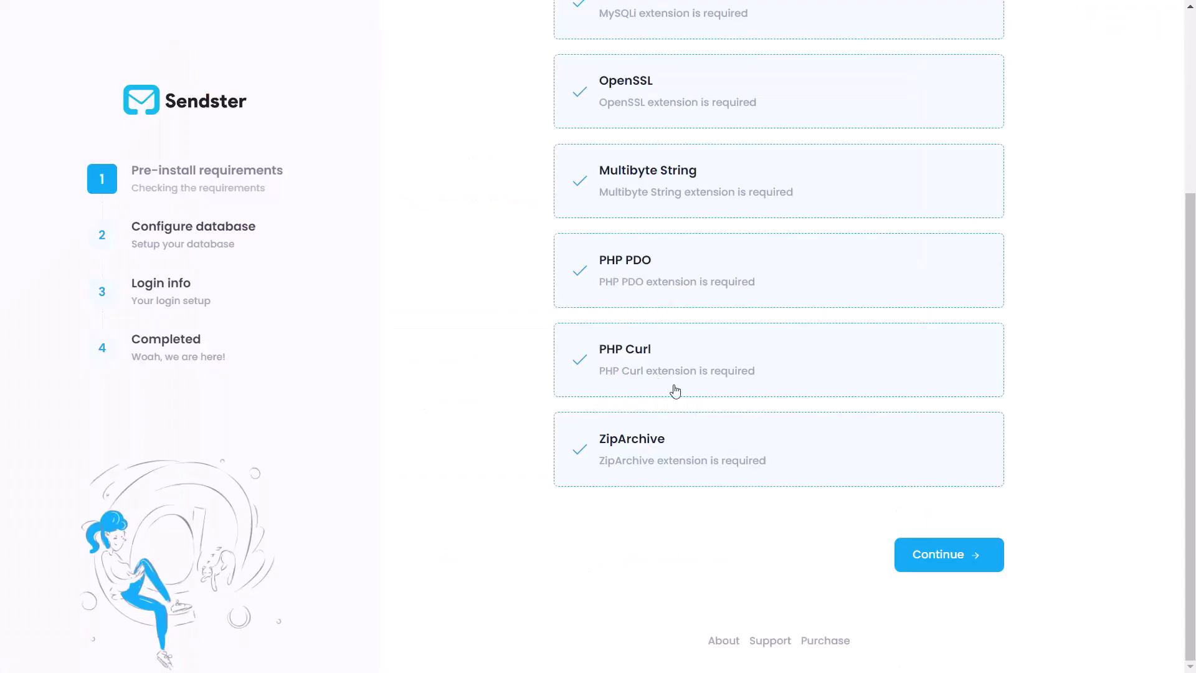
Advance to the Configure Database step and dismiss the username autofill suggestions
click(926, 571)
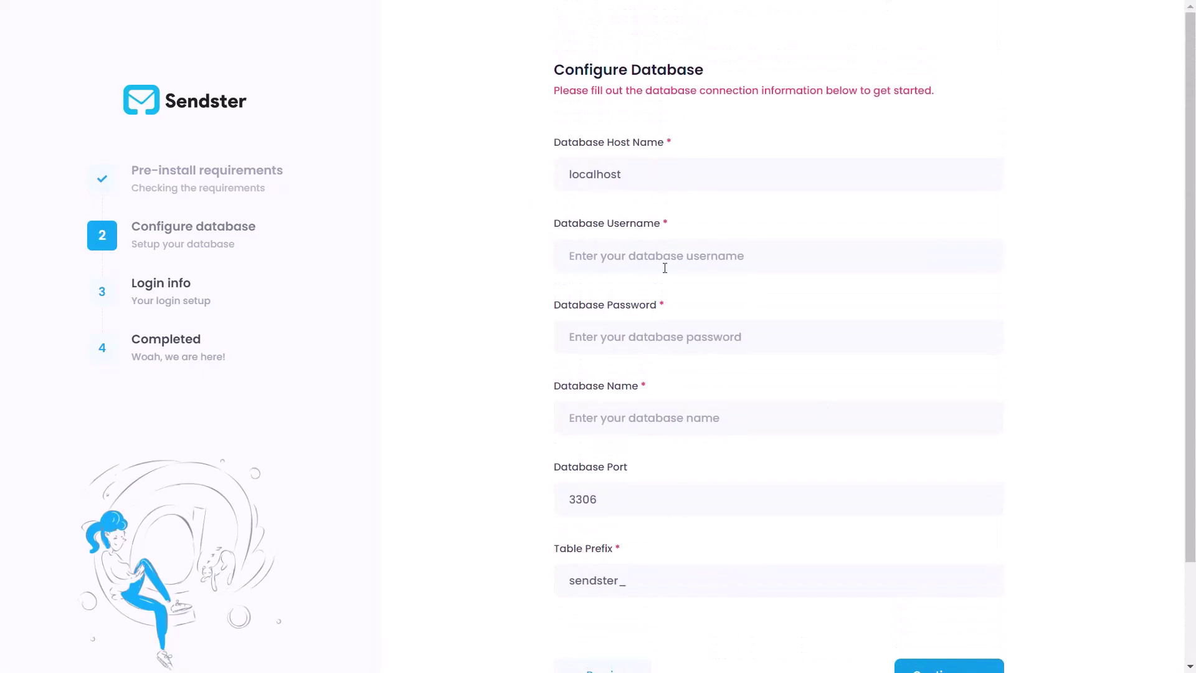
click(633, 255)
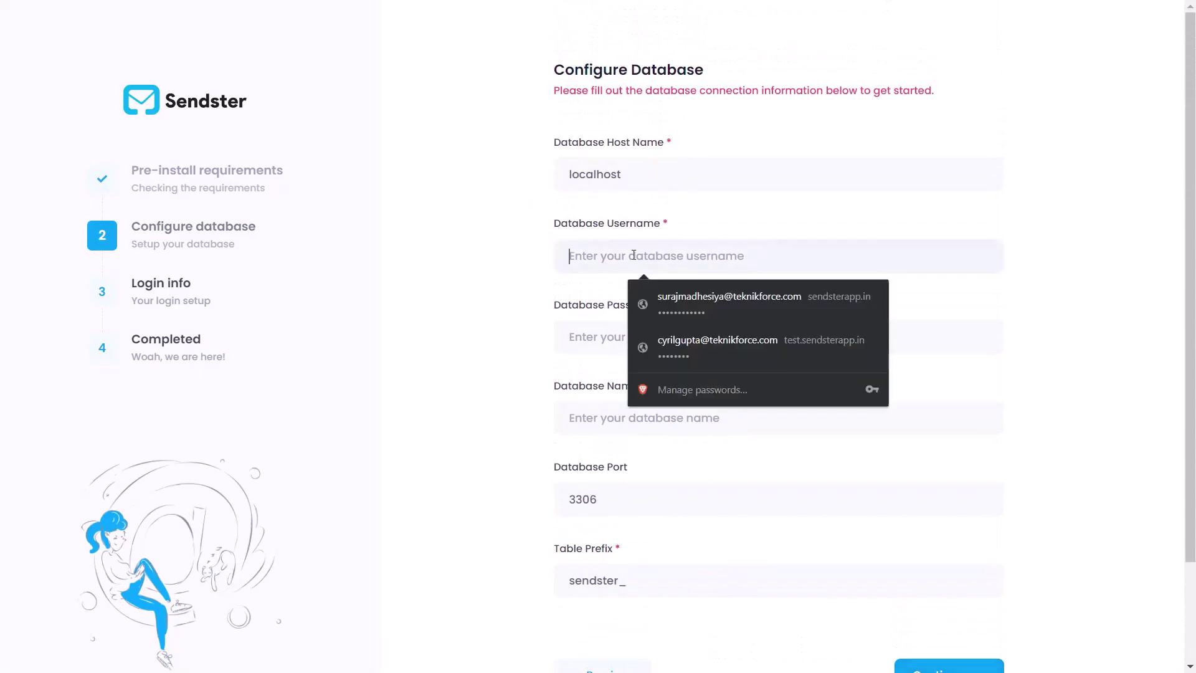
click(482, 223)
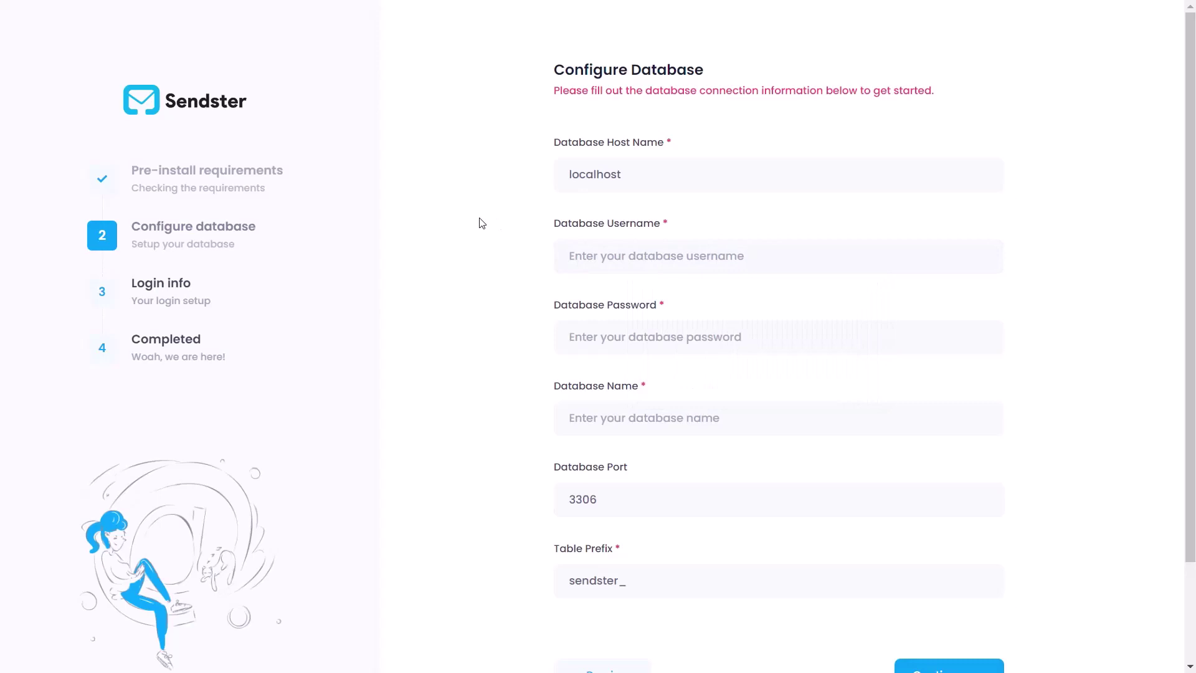
Create the 'sendster' database with the MySQL Database Wizard
key(ctrl+Tab)
scroll(481, 223, up, 14)
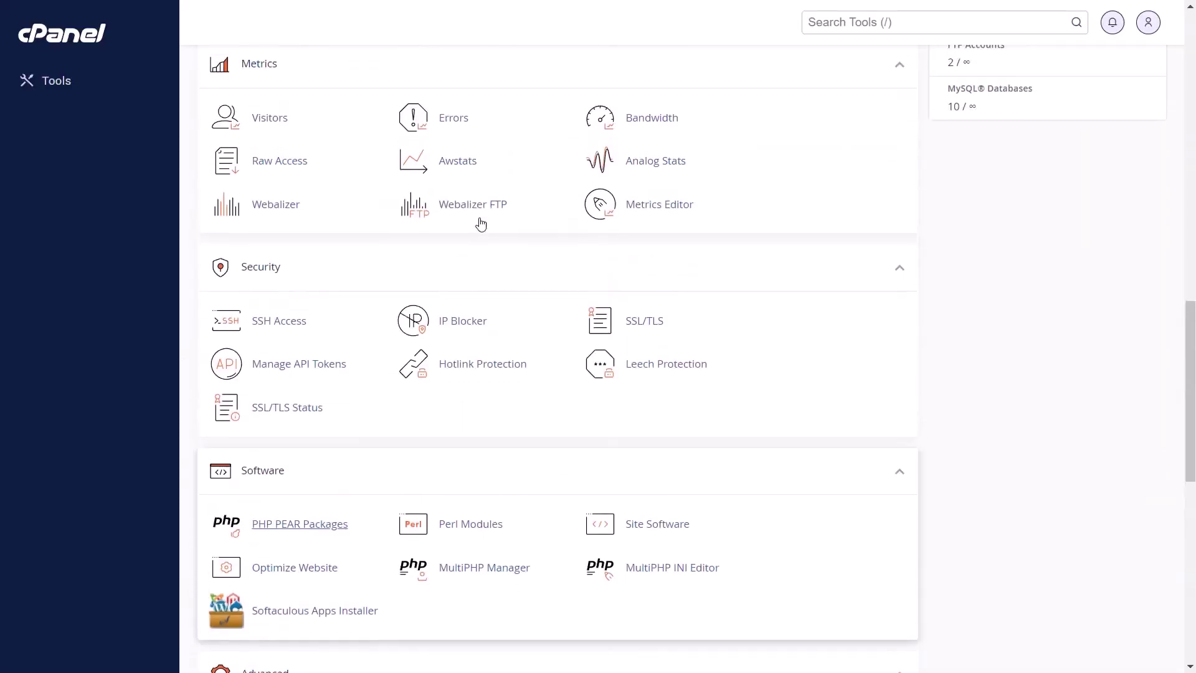
scroll(482, 223, up, 2)
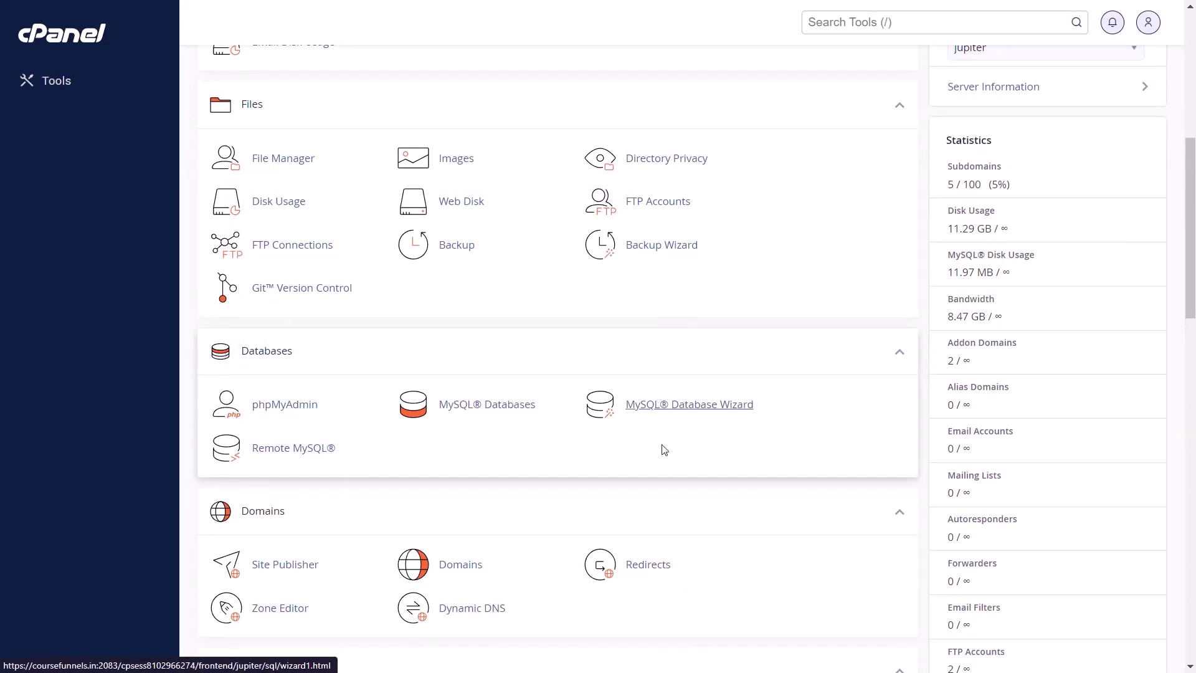
click(696, 413)
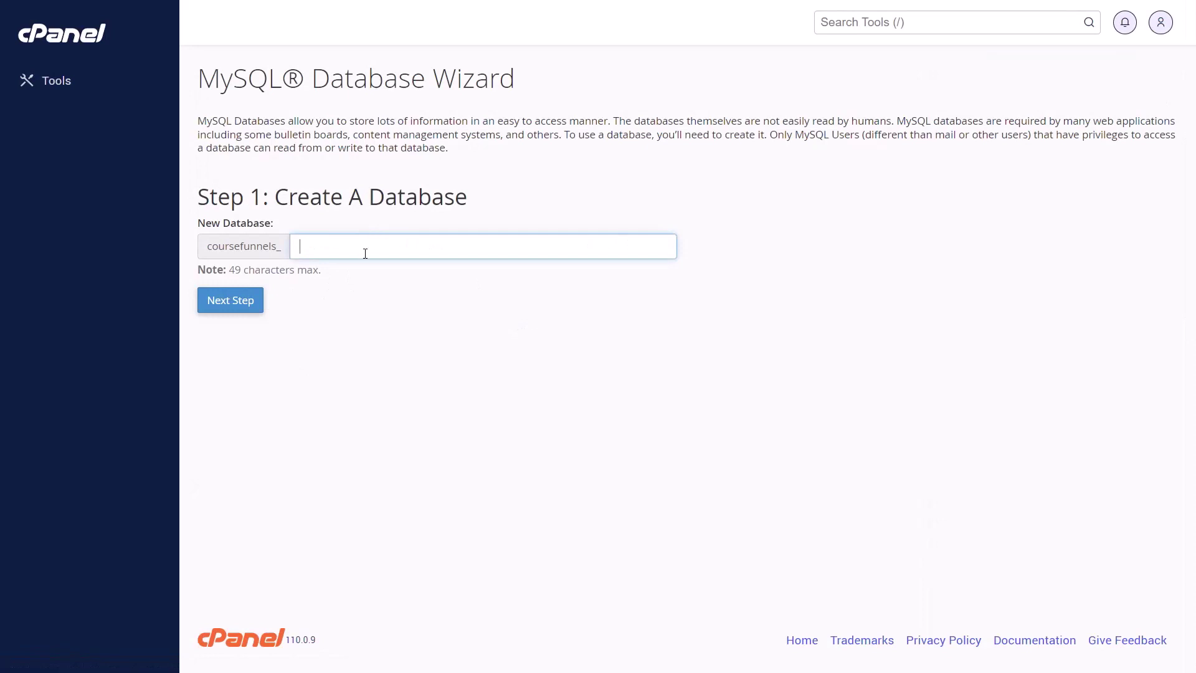
click(366, 253)
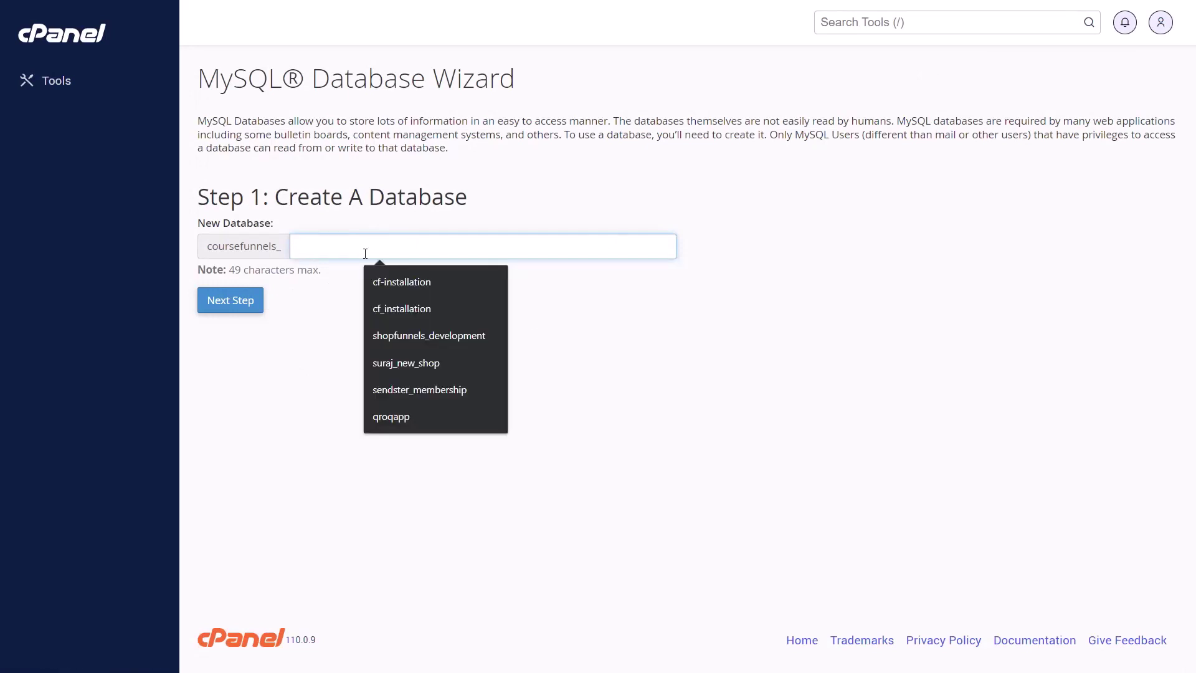
text(sendster)
click(225, 317)
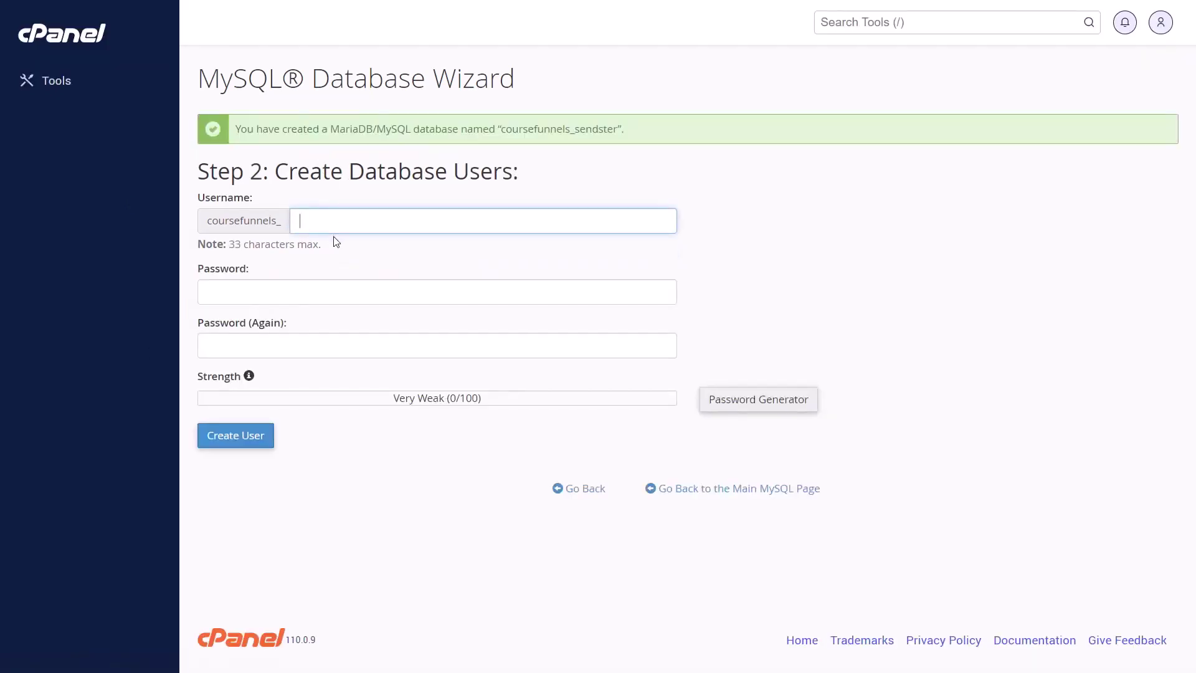
Create the sendster database user with a generated strong password, saved in Notepad
text(sendster)
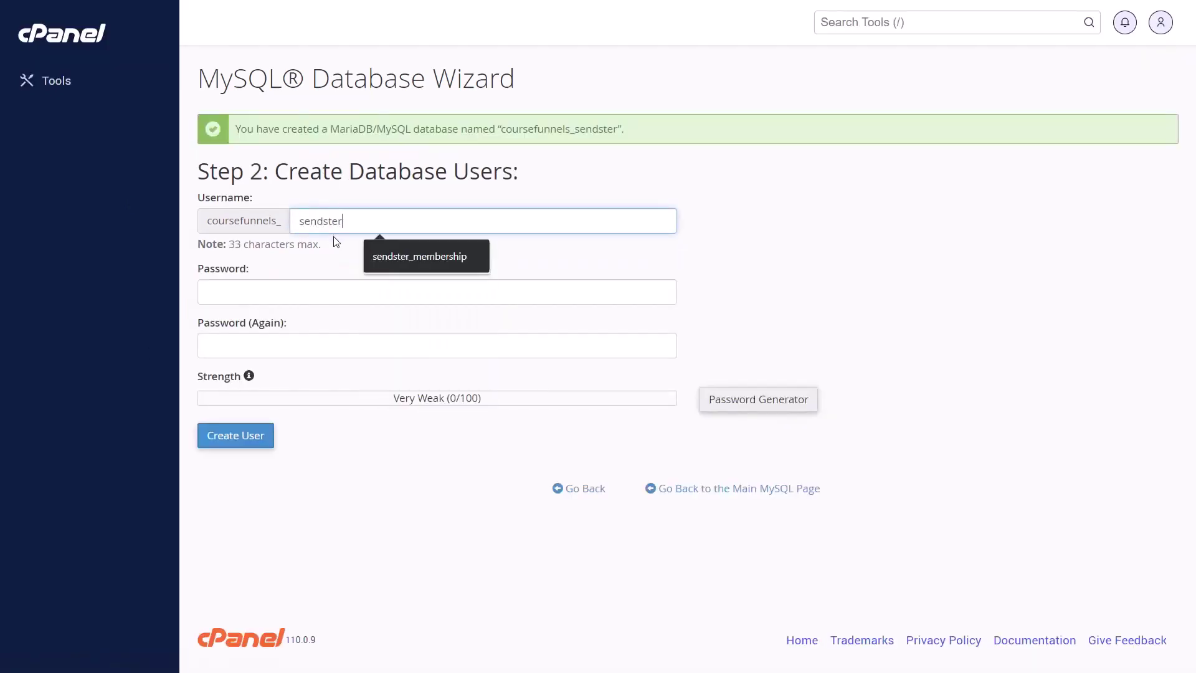
click(773, 406)
triple_click(592, 289)
key(ctrl+c)
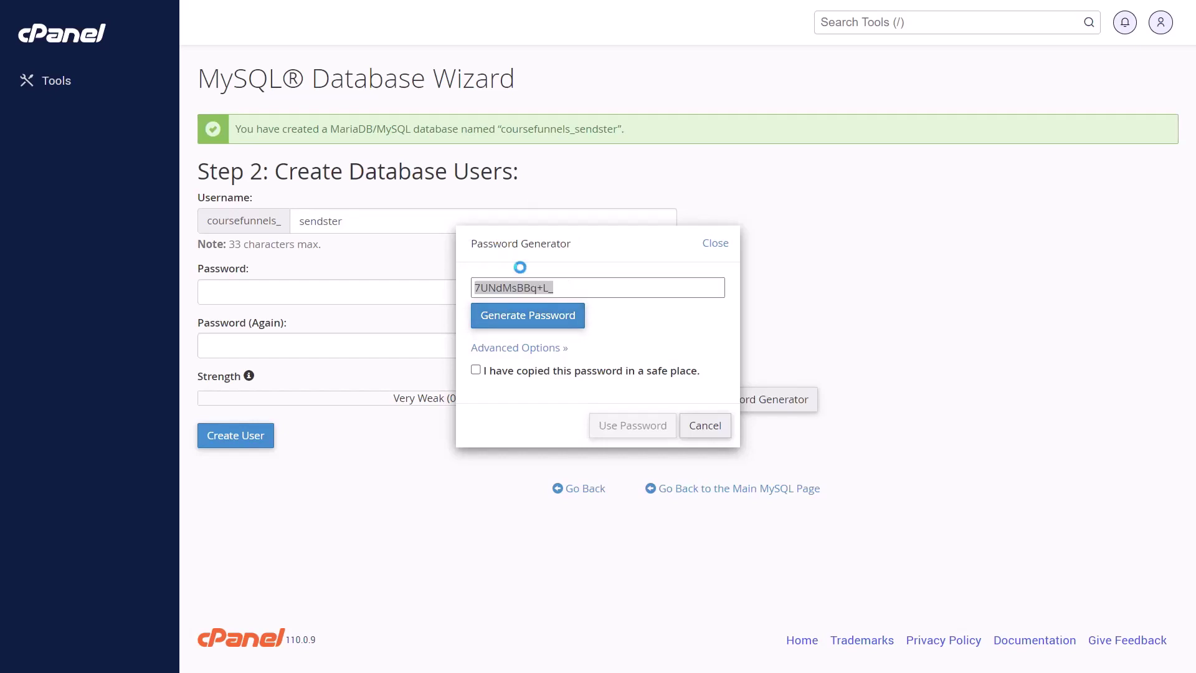
key(super)
text(not)
key(Return)
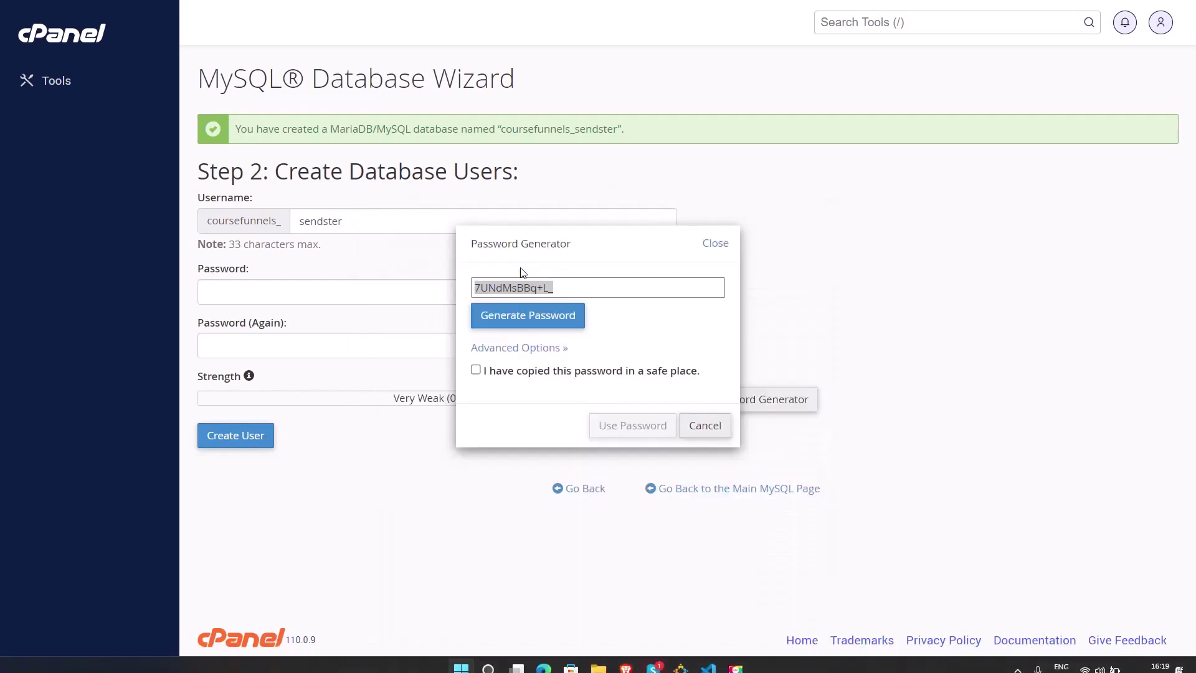
key(ctrl+v)
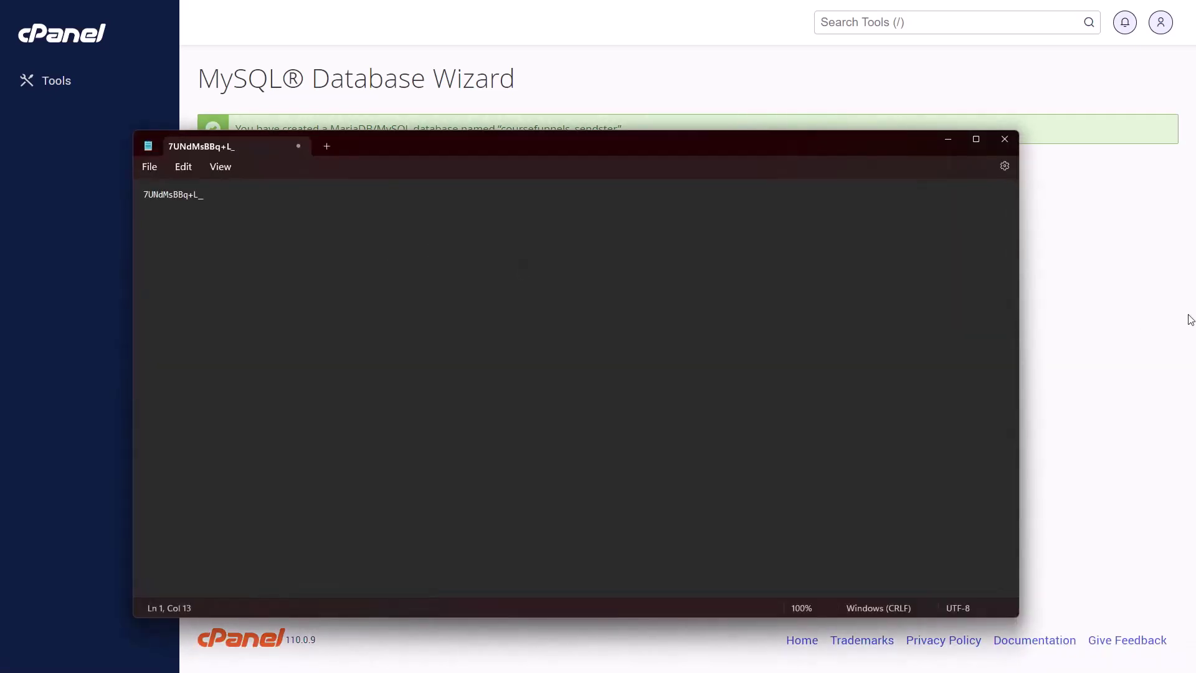
click(1190, 320)
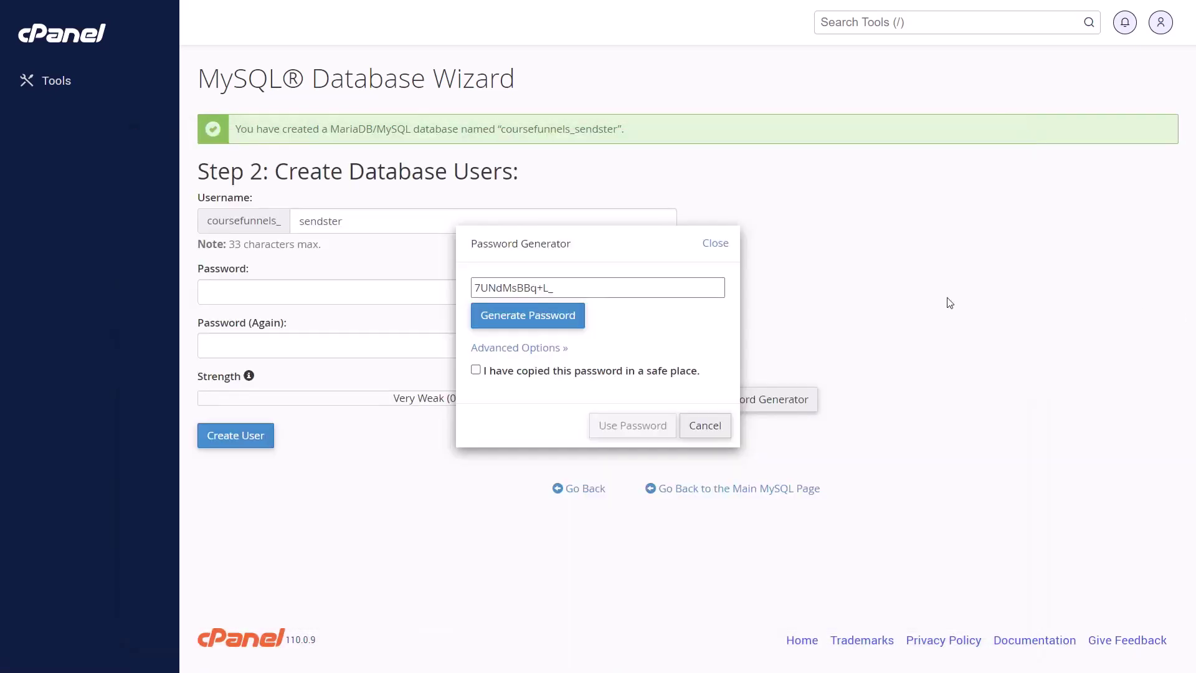
click(537, 372)
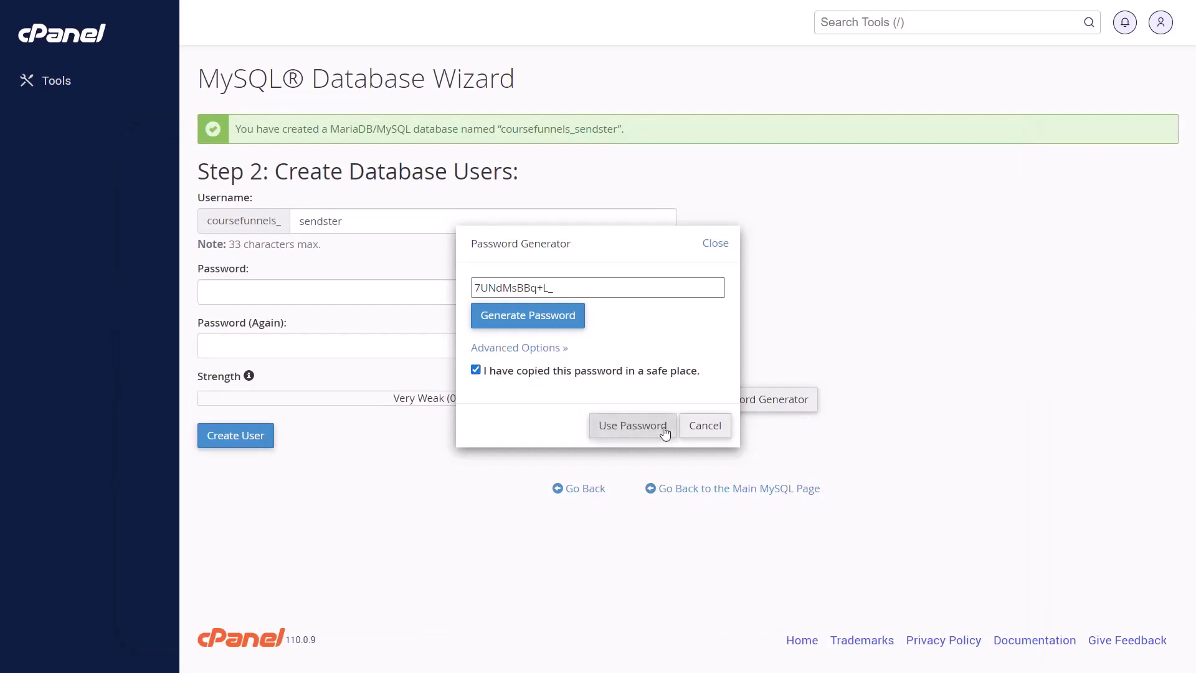
click(620, 426)
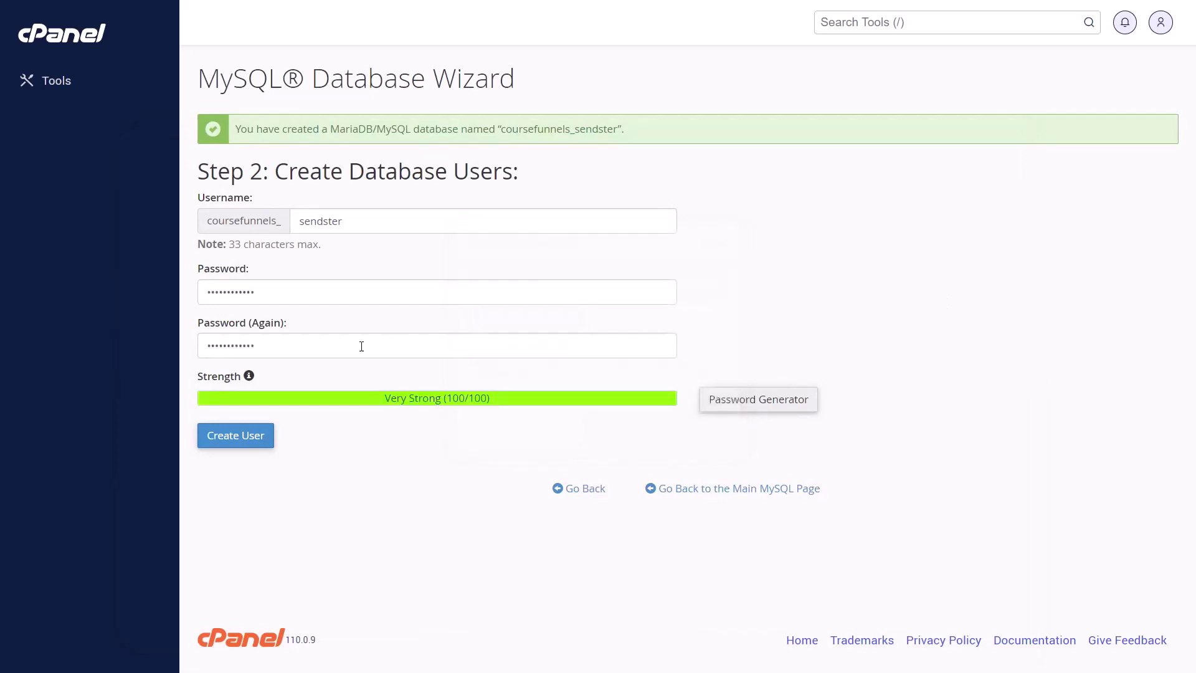
click(220, 441)
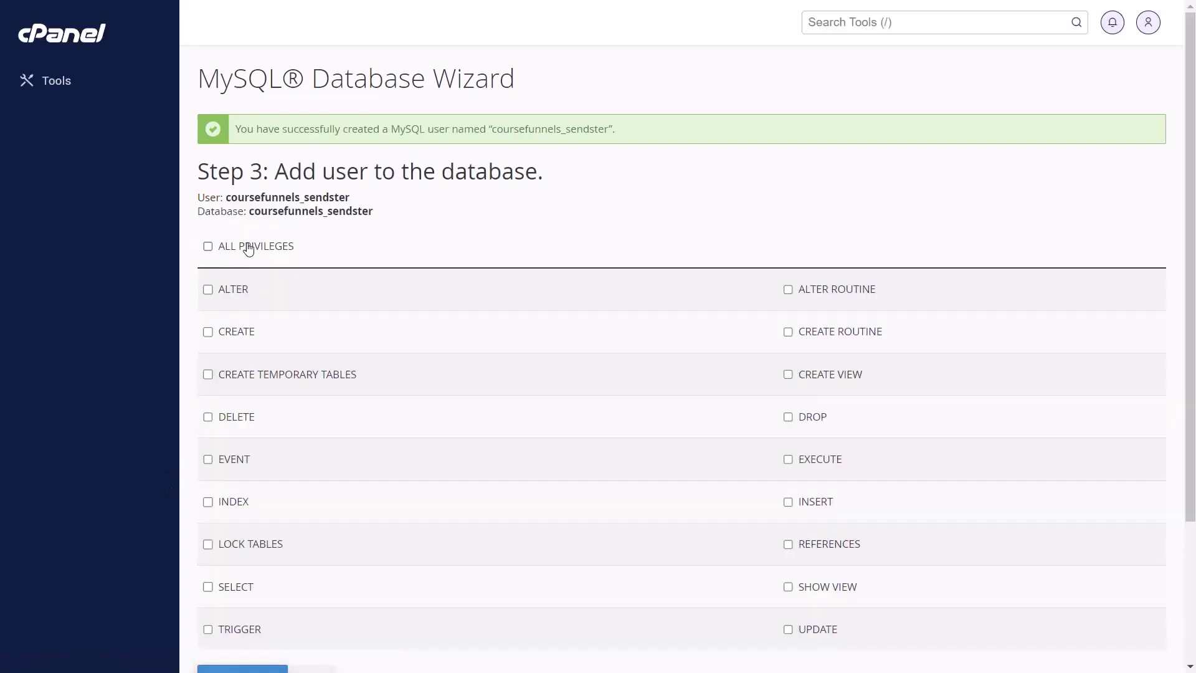
Grant the user ALL PRIVILEGES on the database and copy the coursefunnels_sendster user name
click(250, 252)
scroll(249, 255, down, 3)
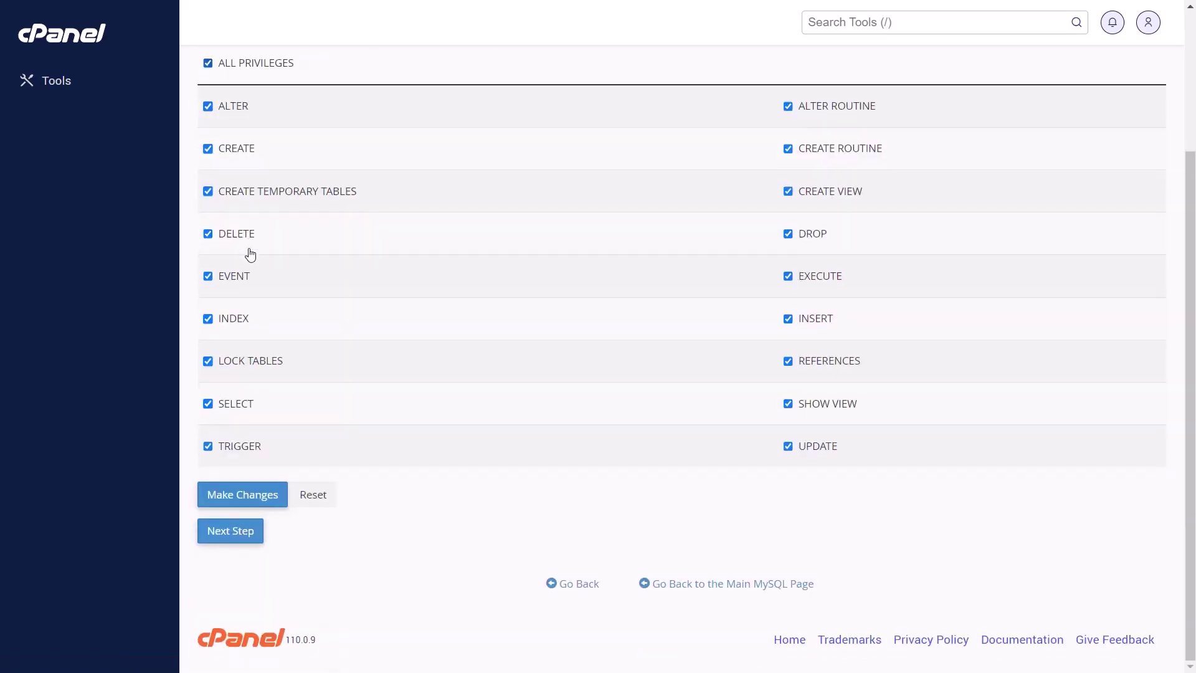
click(241, 499)
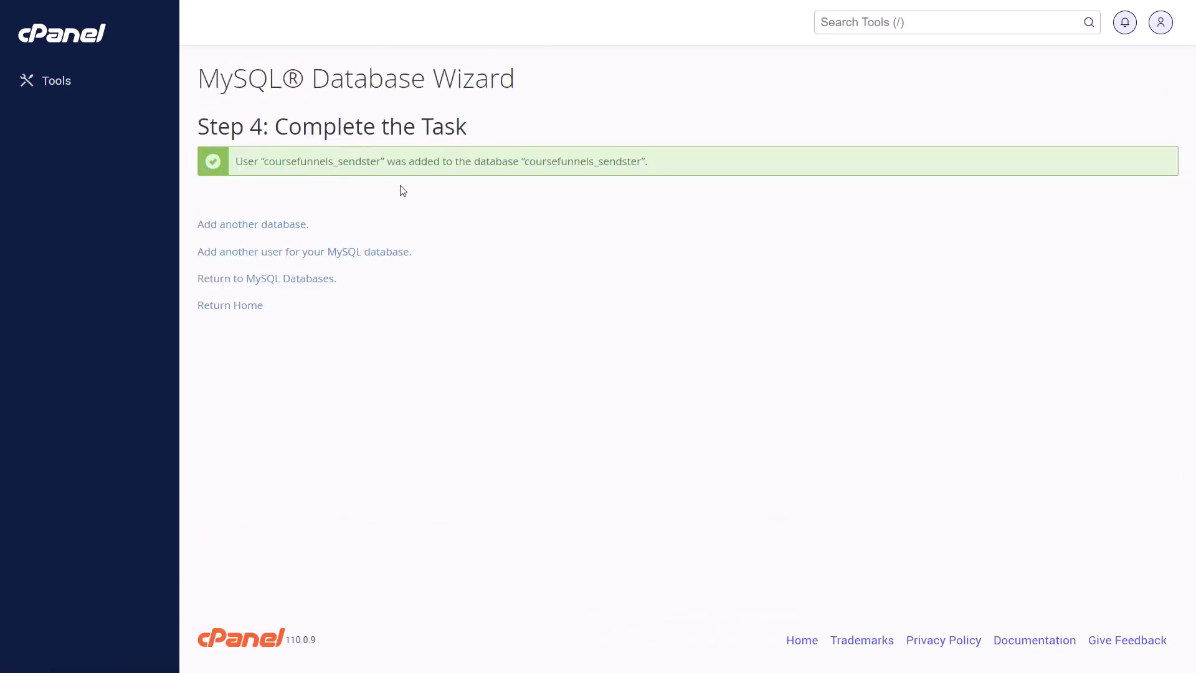
double_click(315, 163)
key(ctrl+c)
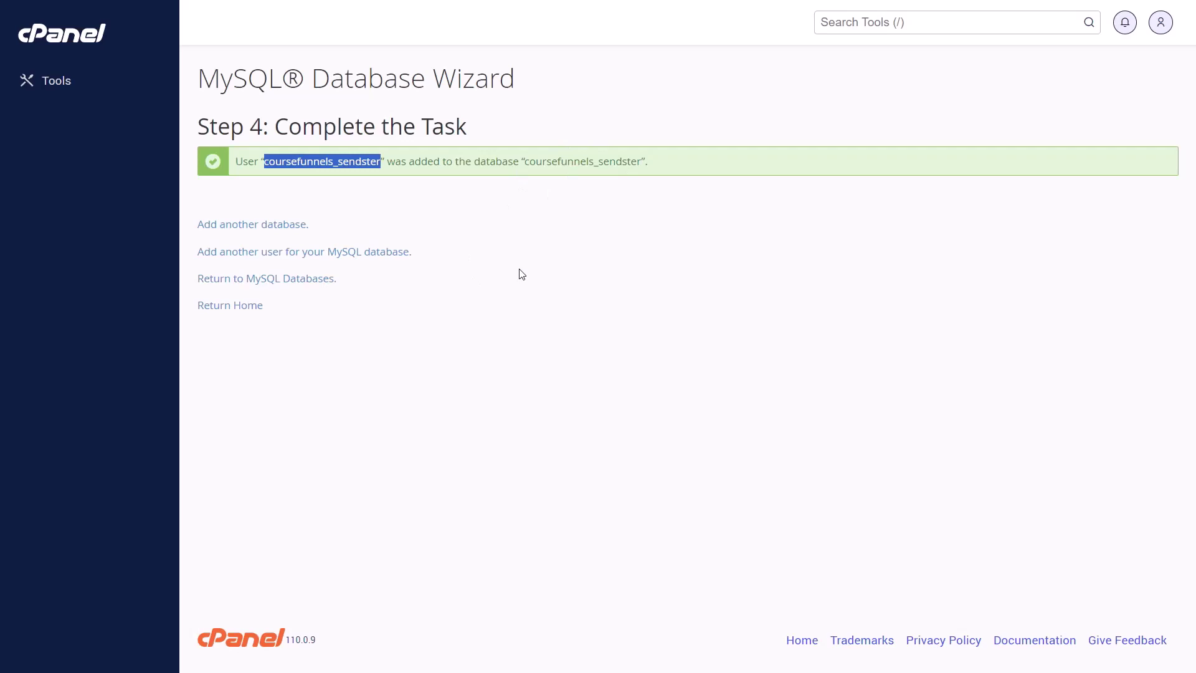
Enter coursefunnels_sendster as the database username and paste the password saved in Notepad
key(ctrl+Tab)
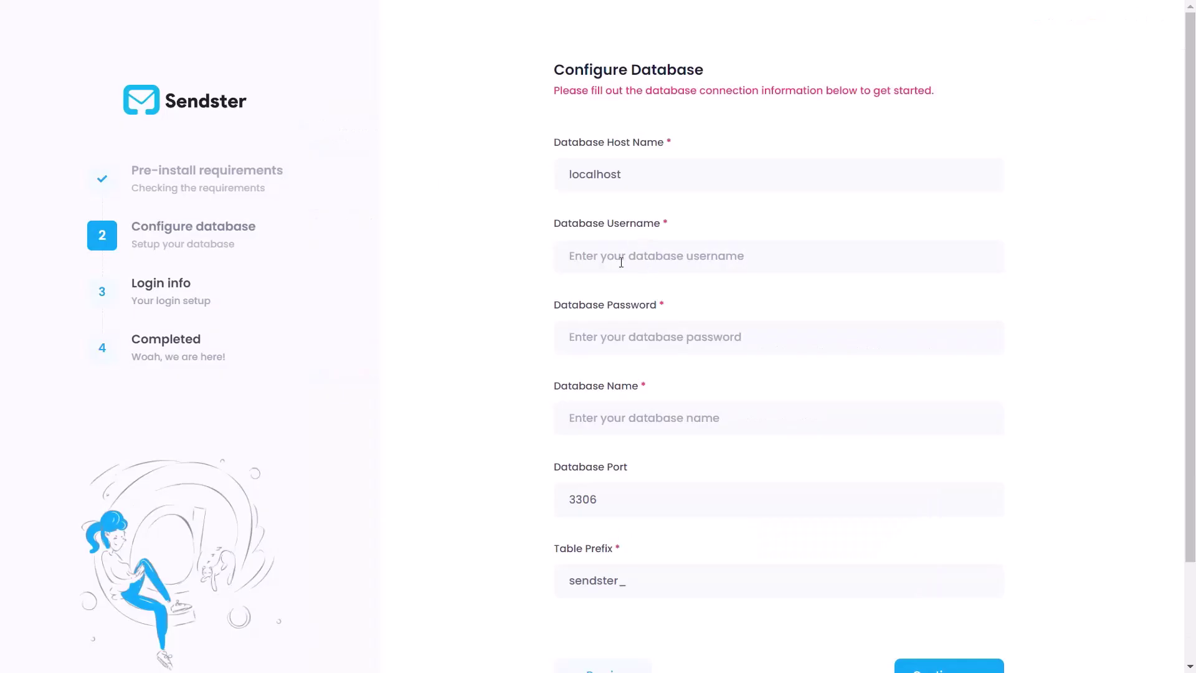
click(622, 262)
key(ctrl+v)
key(Tab)
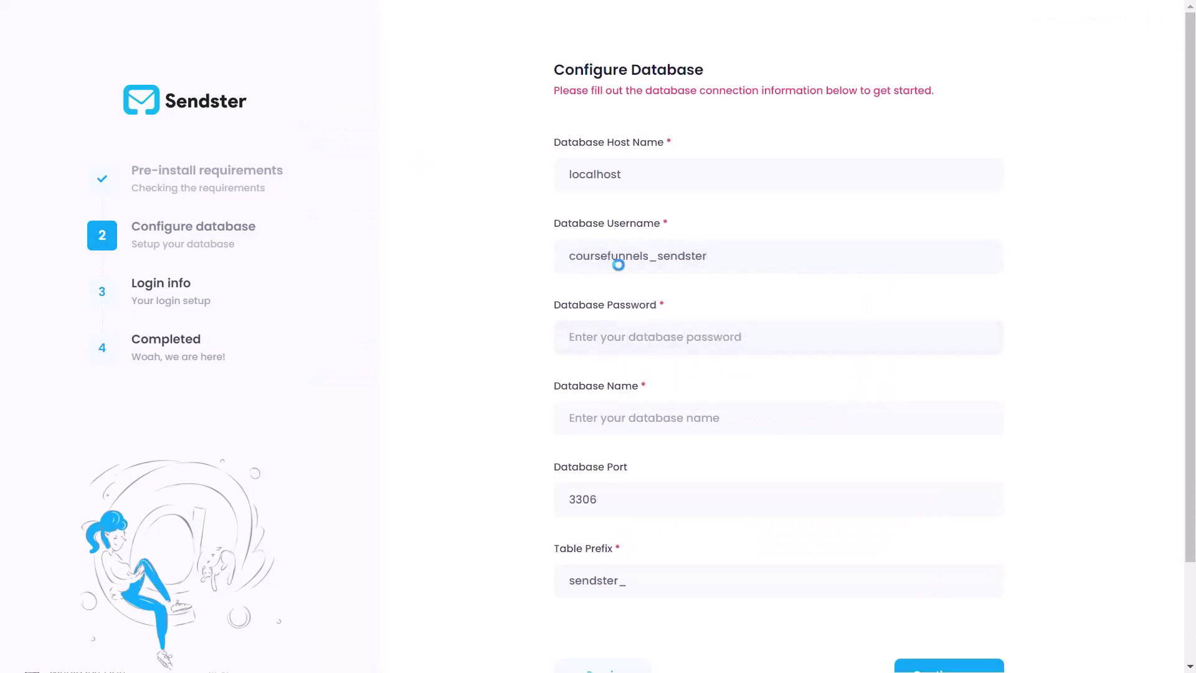
click(286, 235)
key(ctrl+a)
key(ctrl+c)
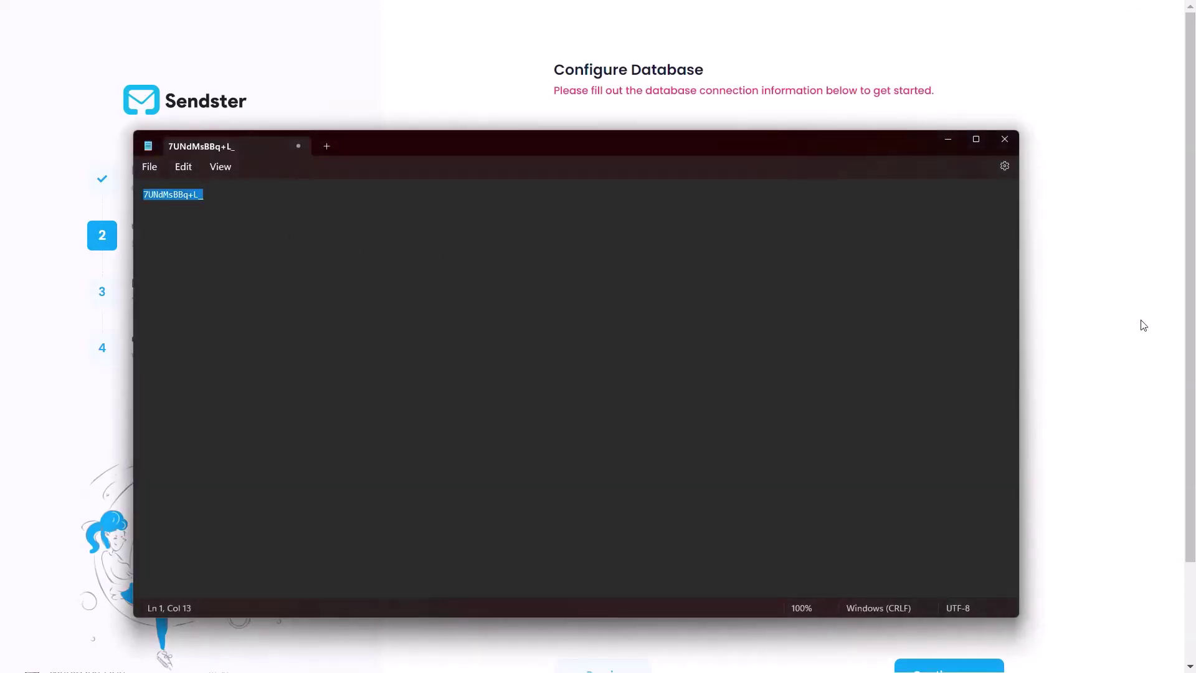
click(1144, 326)
click(700, 335)
key(ctrl+v)
Set the database name to coursefunnels_sendster, keep port 3306, and continue
double_click(682, 257)
key(ctrl+c)
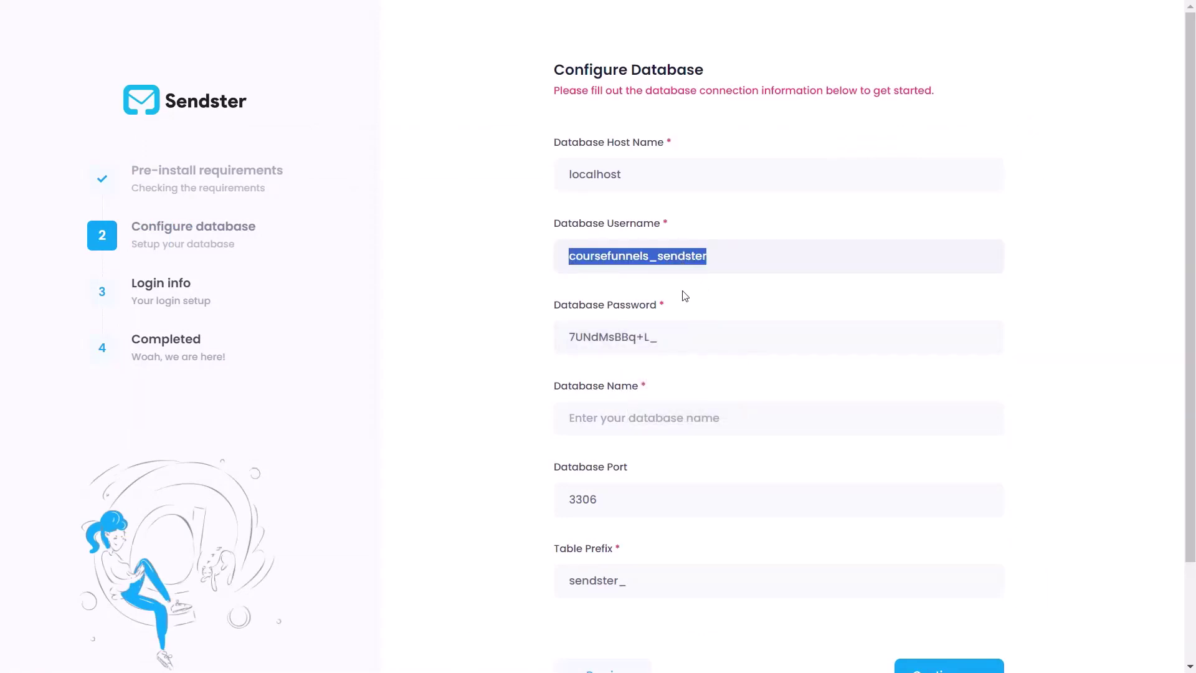
click(684, 427)
key(ctrl+v)
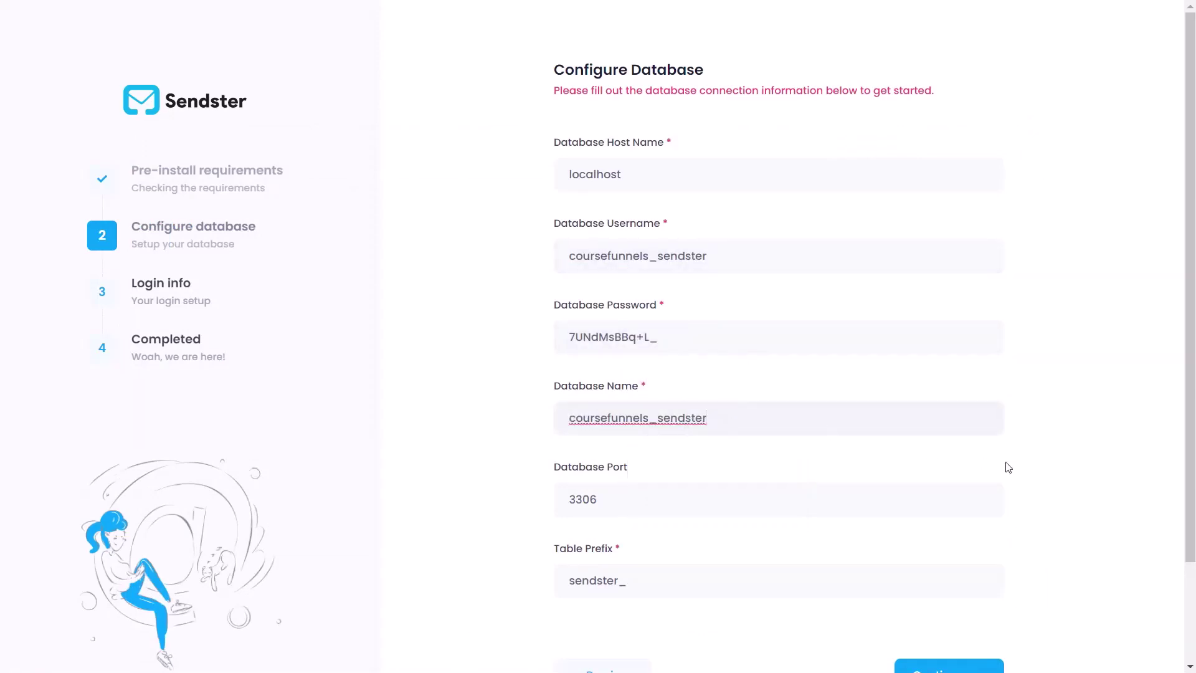
double_click(620, 492)
click(541, 513)
scroll(541, 513, down, 2)
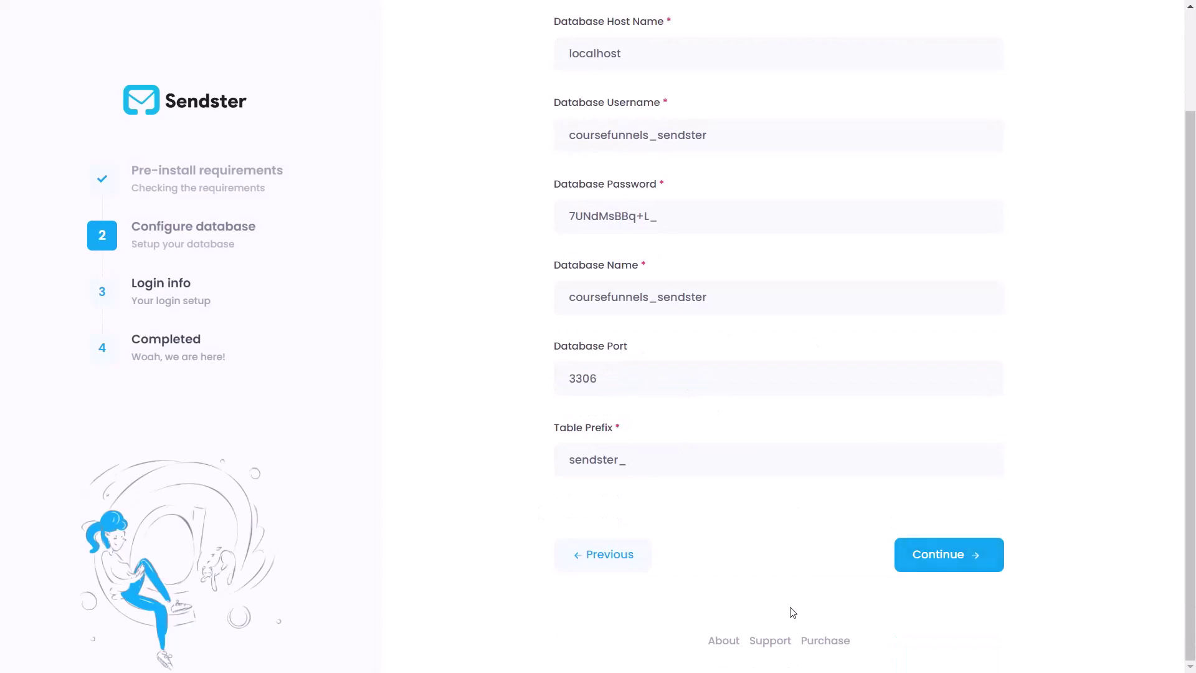
click(922, 568)
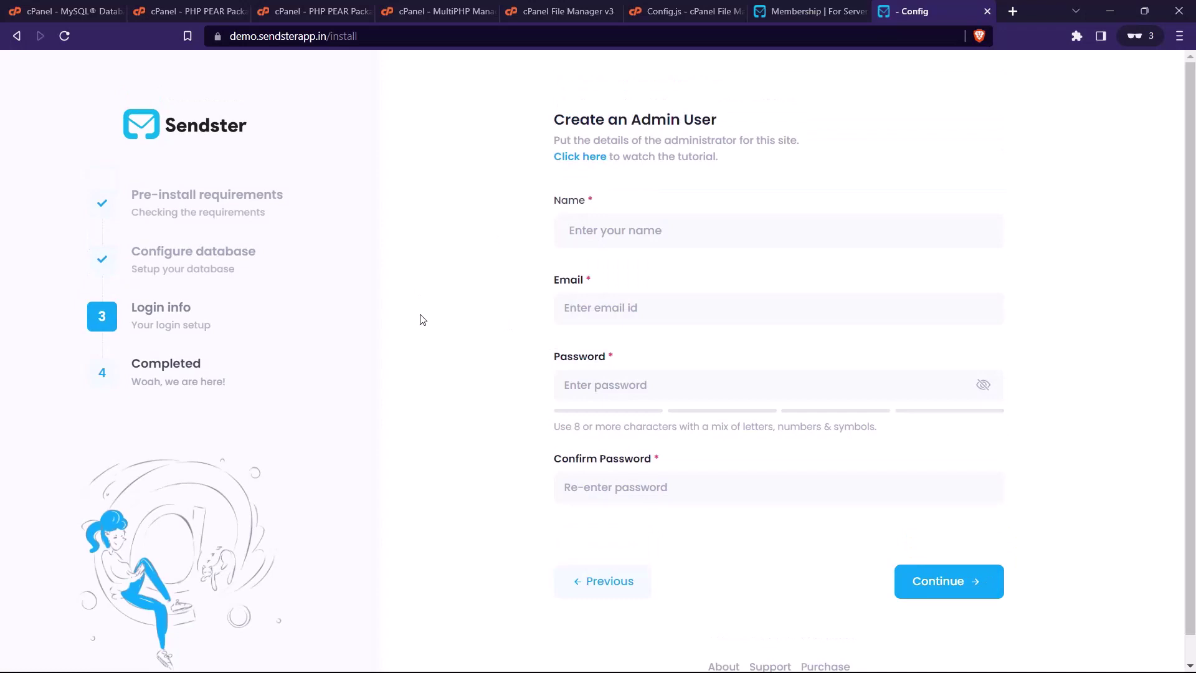
Enter the administrator's name and email, fill both password fields with a saved strong password, and submit
click(640, 228)
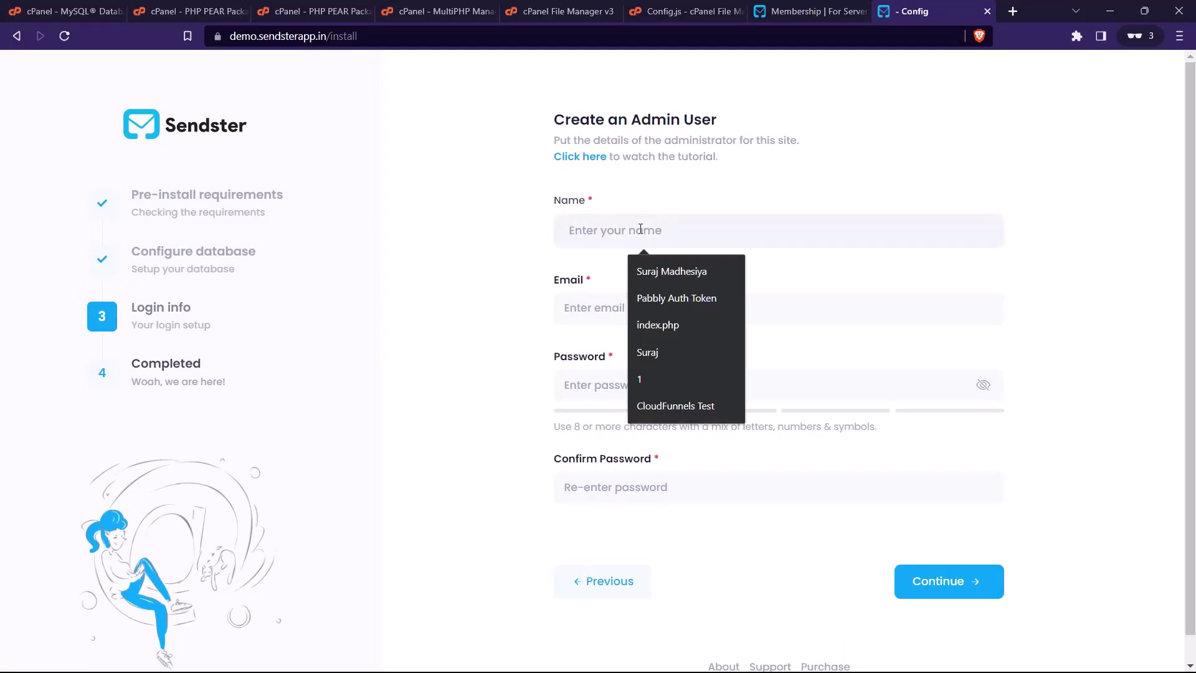
text(Cyril Gupta)
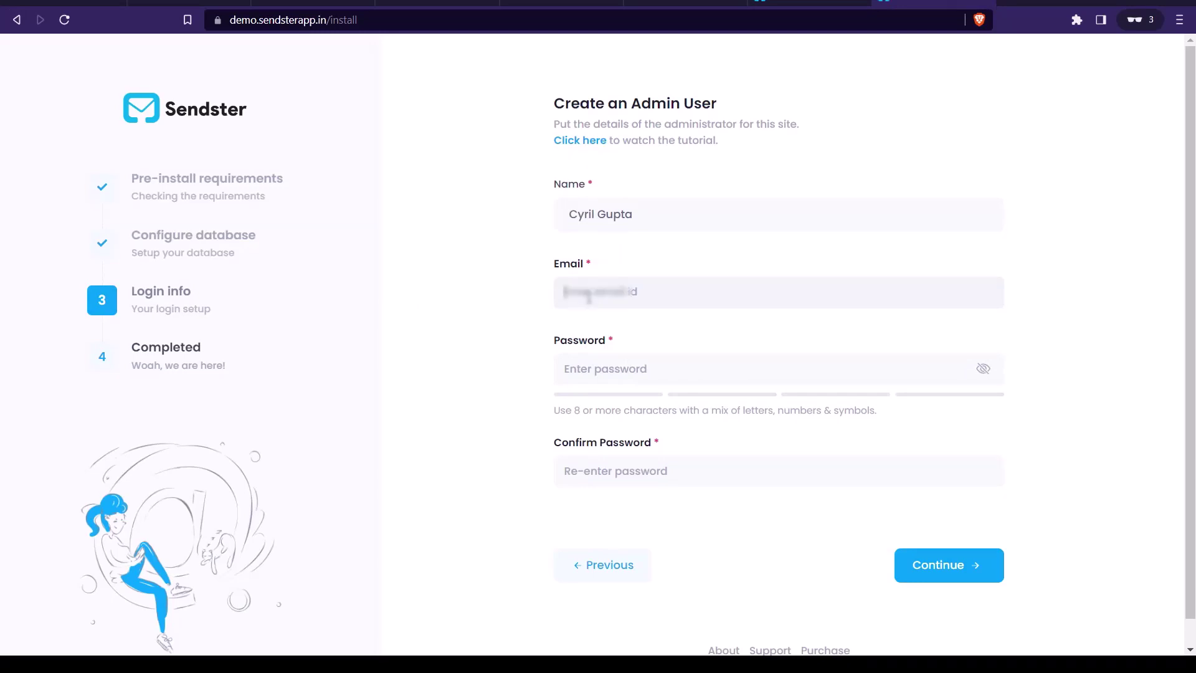
click(624, 368)
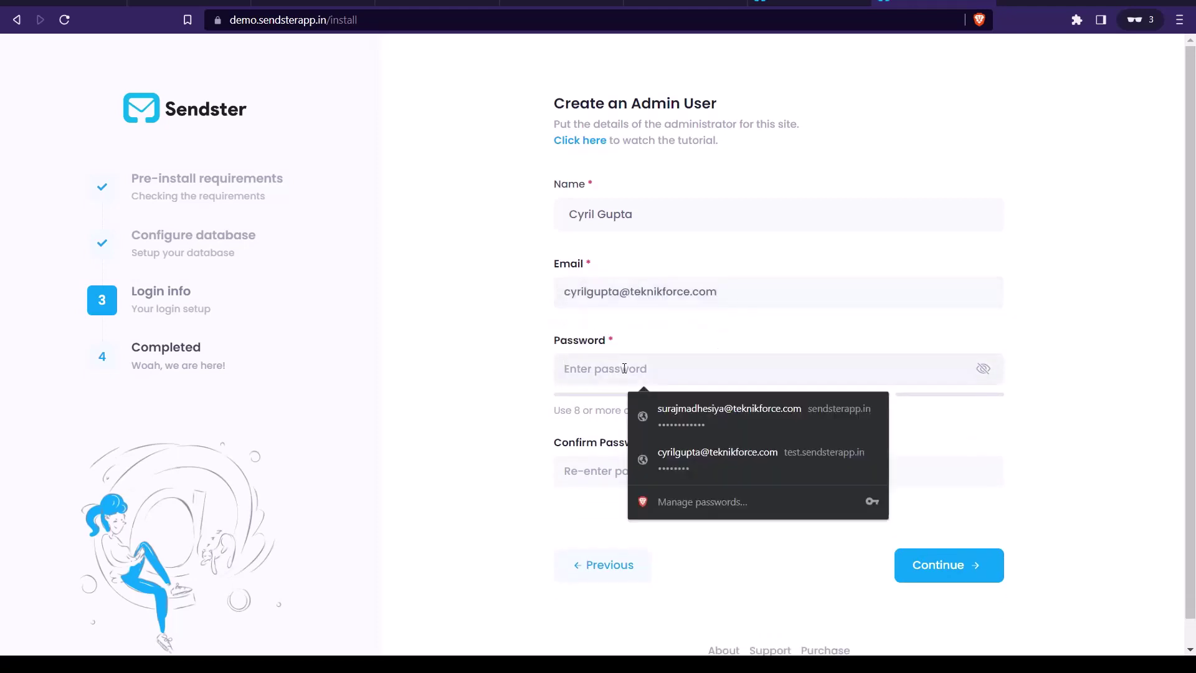
click(716, 459)
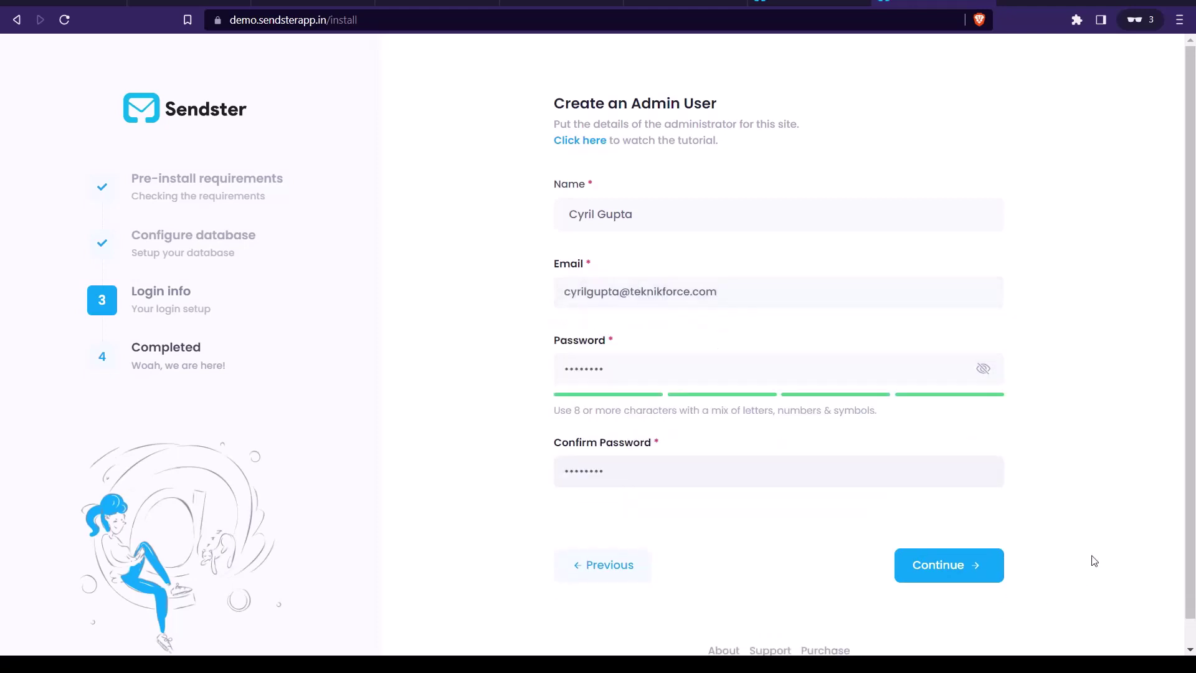
click(953, 568)
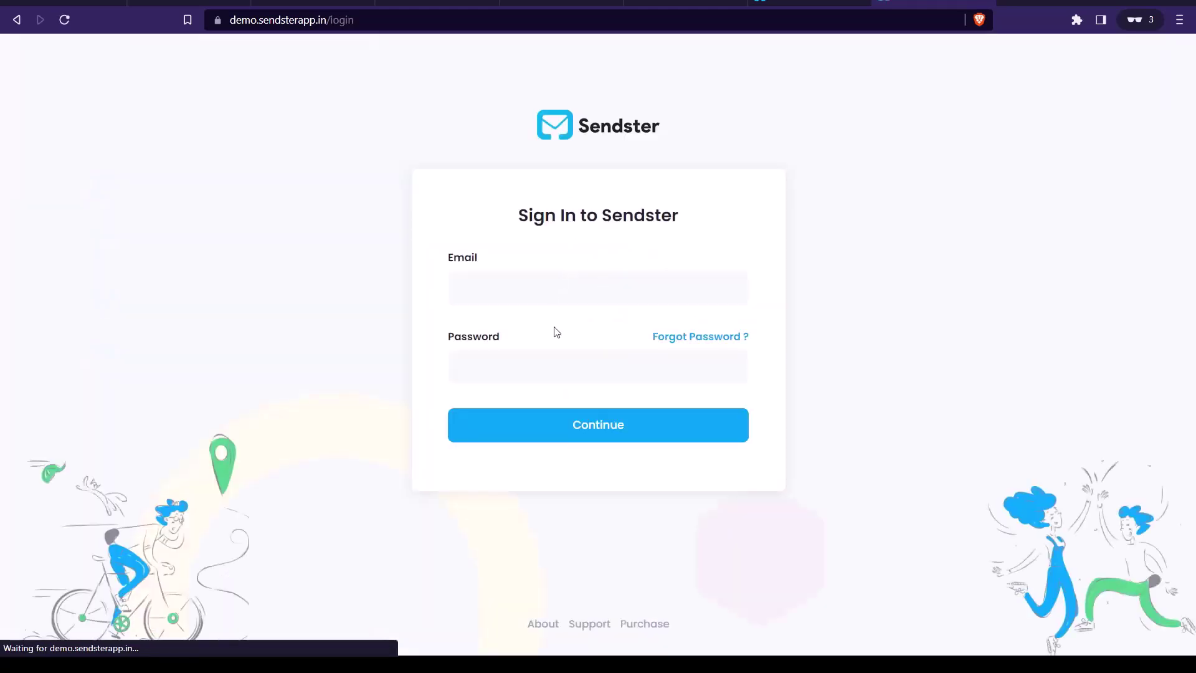
Make the browser full screen and fill the sign-in email and password from the saved admin login
key(F11)
click(554, 272)
key(Down)
key(Down)
key(Return)
Replace the password with an 8-character one and sign in to Sendster
click(546, 343)
key(BackSpace)
key(BackSpace)
key(BackSpace)
key(BackSpace)
key(BackSpace)
key(BackSpace)
key(BackSpace)
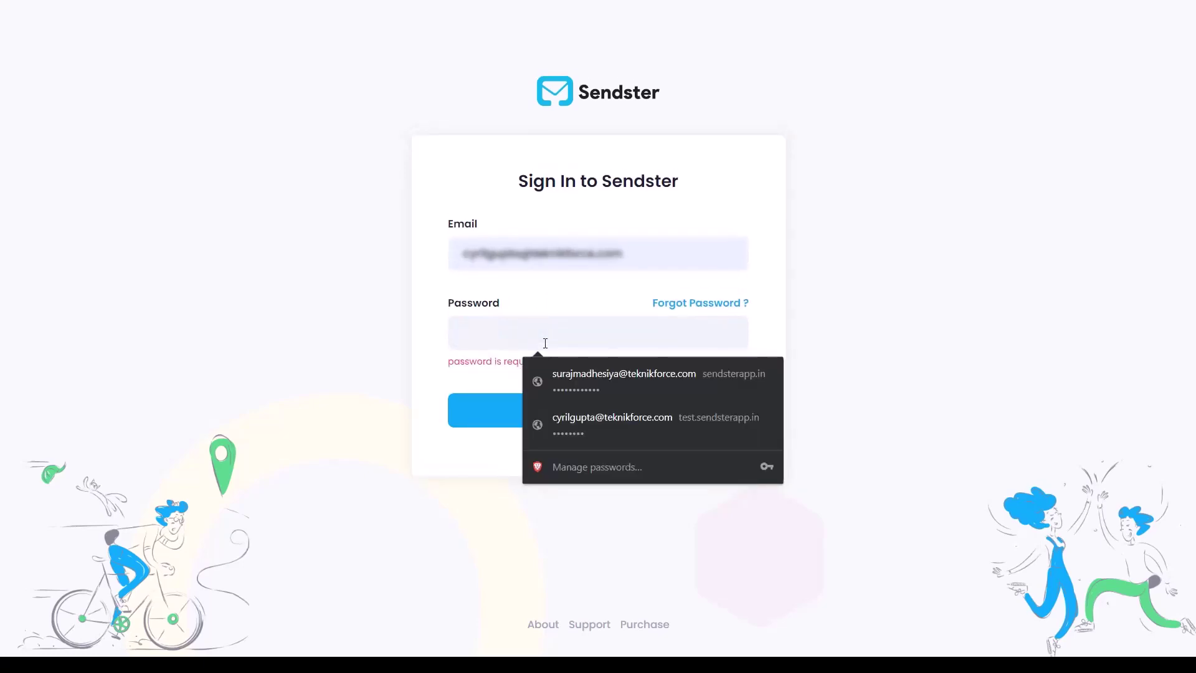
text(1)
key(BackSpace)
text(1234)
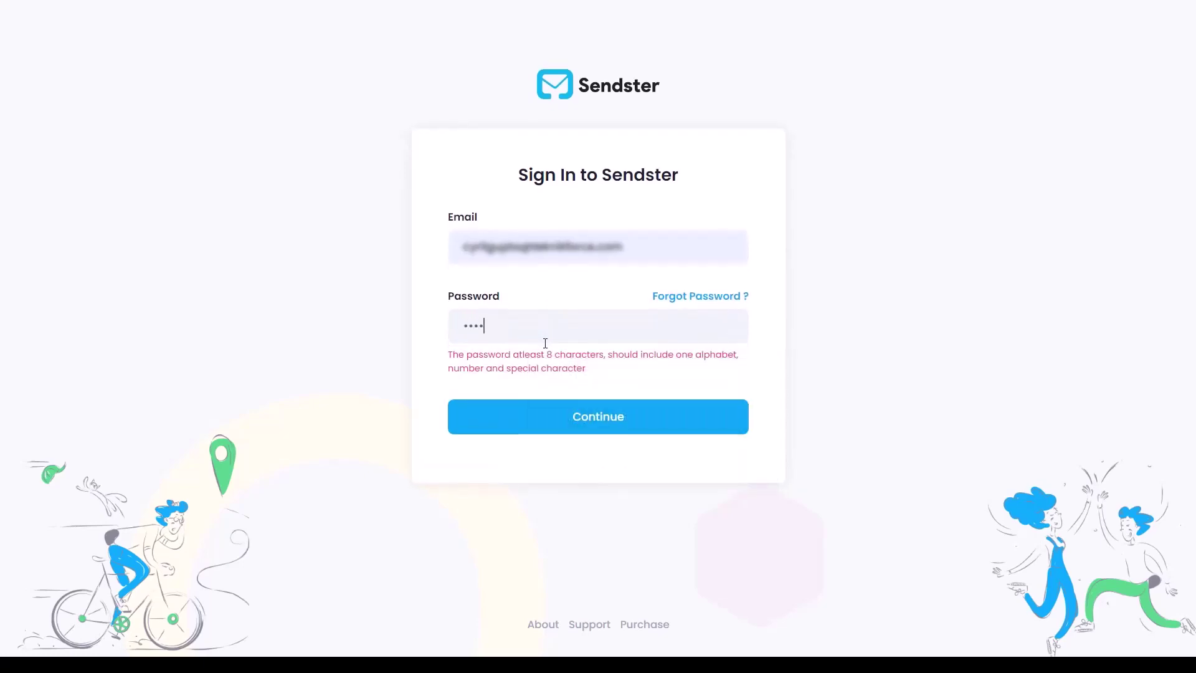
text(5678)
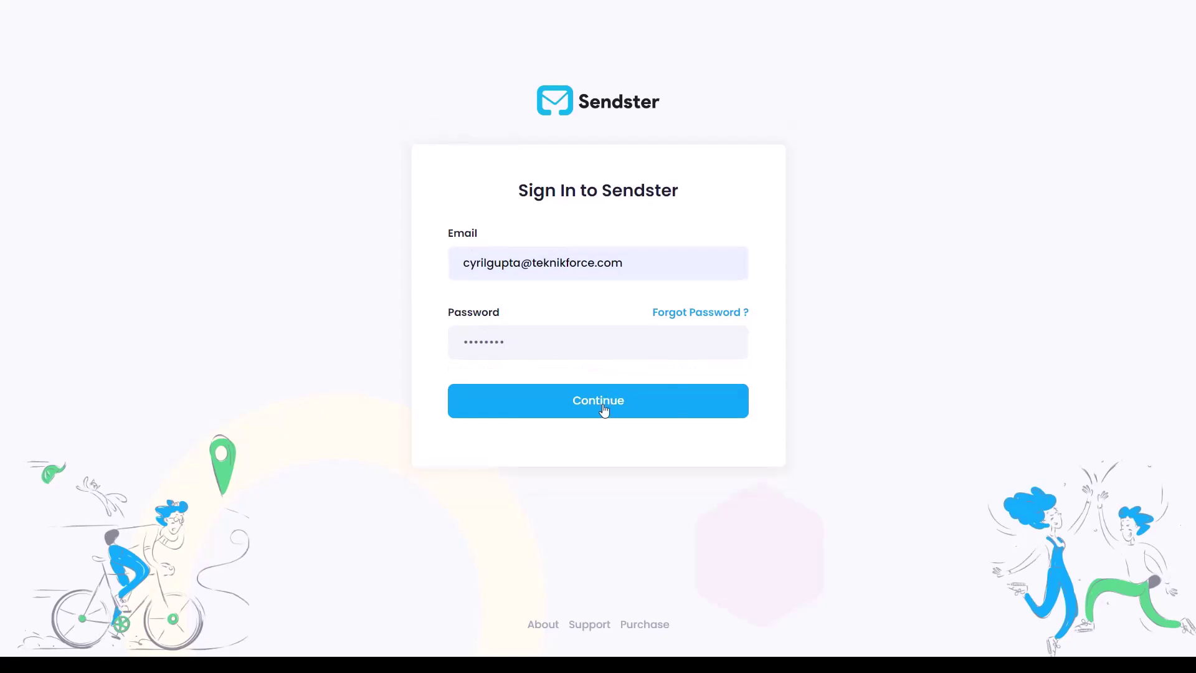
click(584, 401)
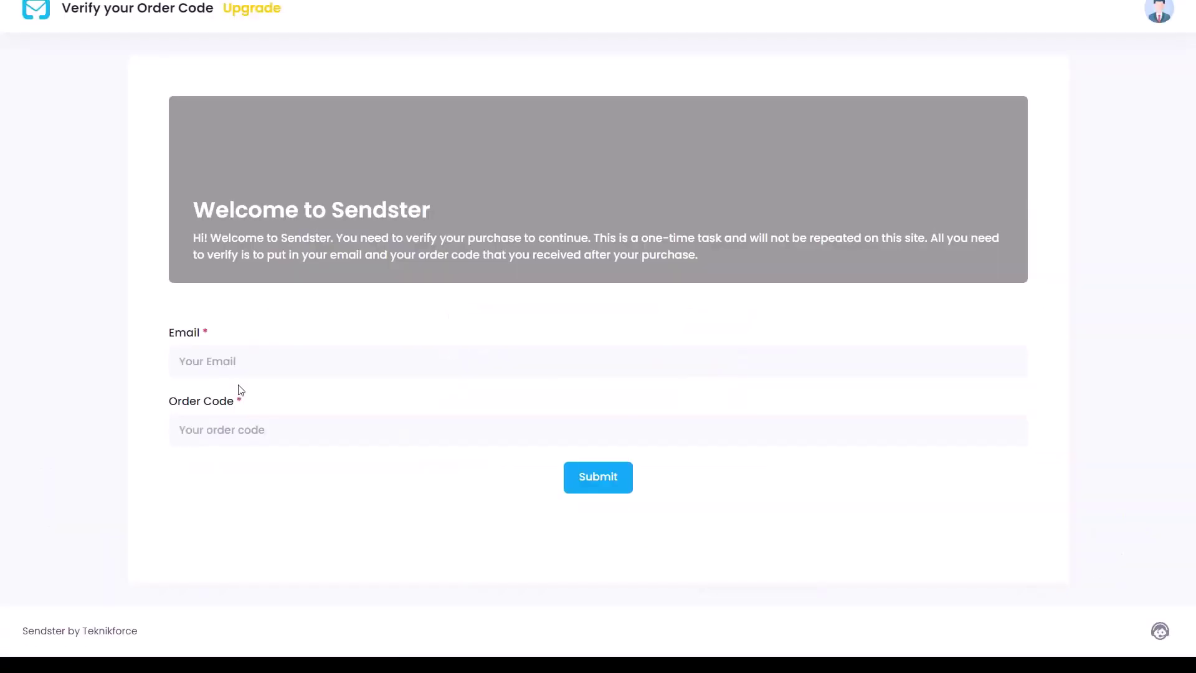
click(235, 371)
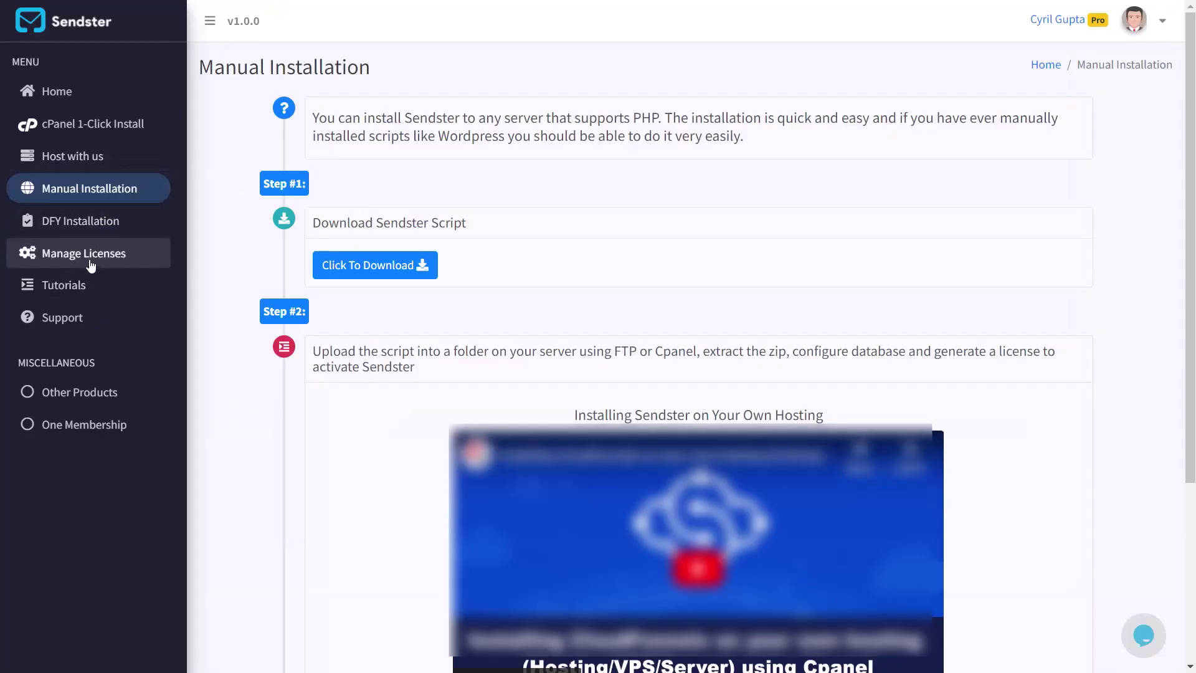
click(86, 262)
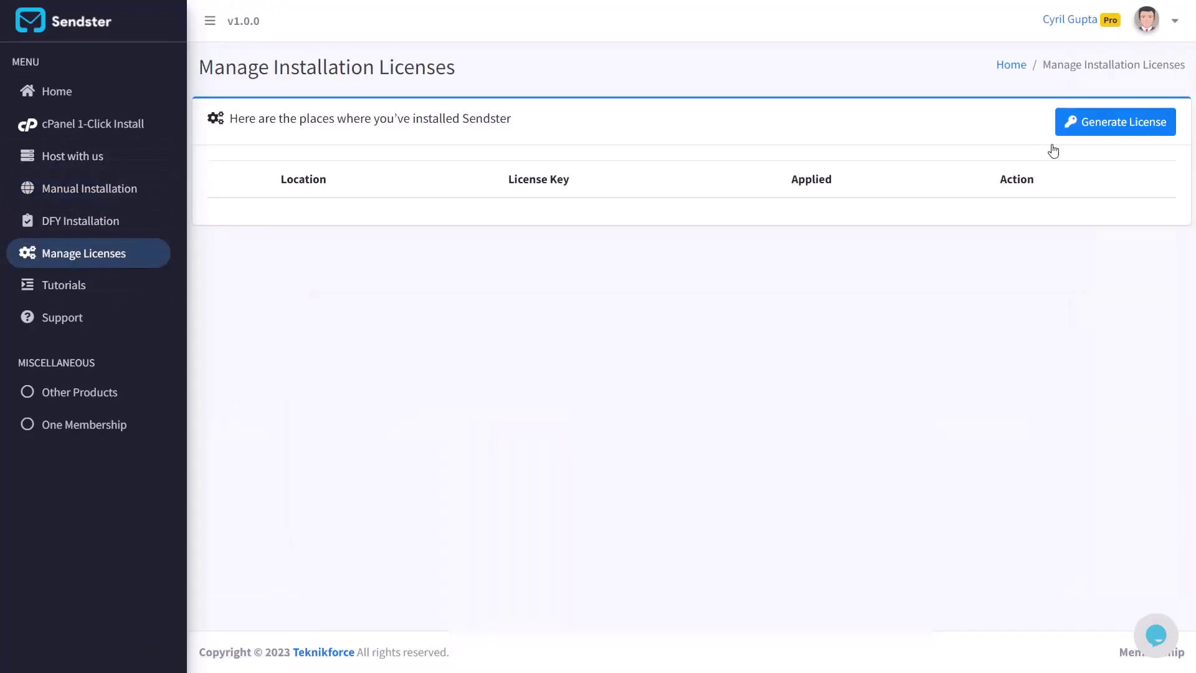
click(1086, 123)
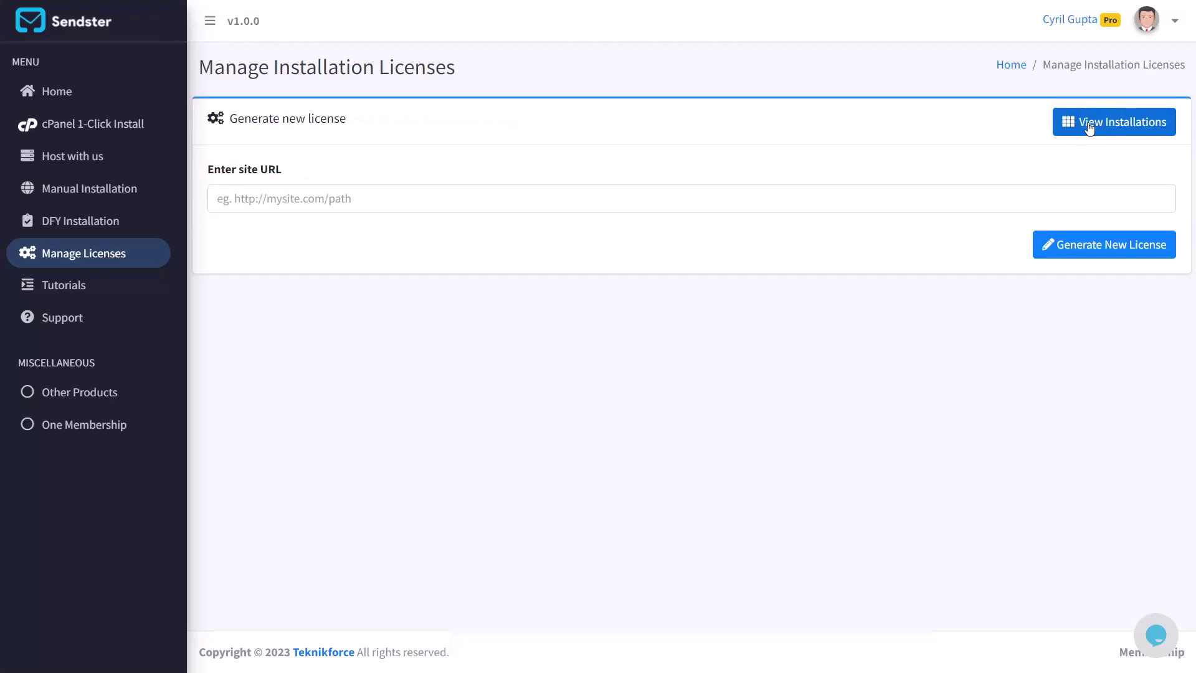
click(879, 210)
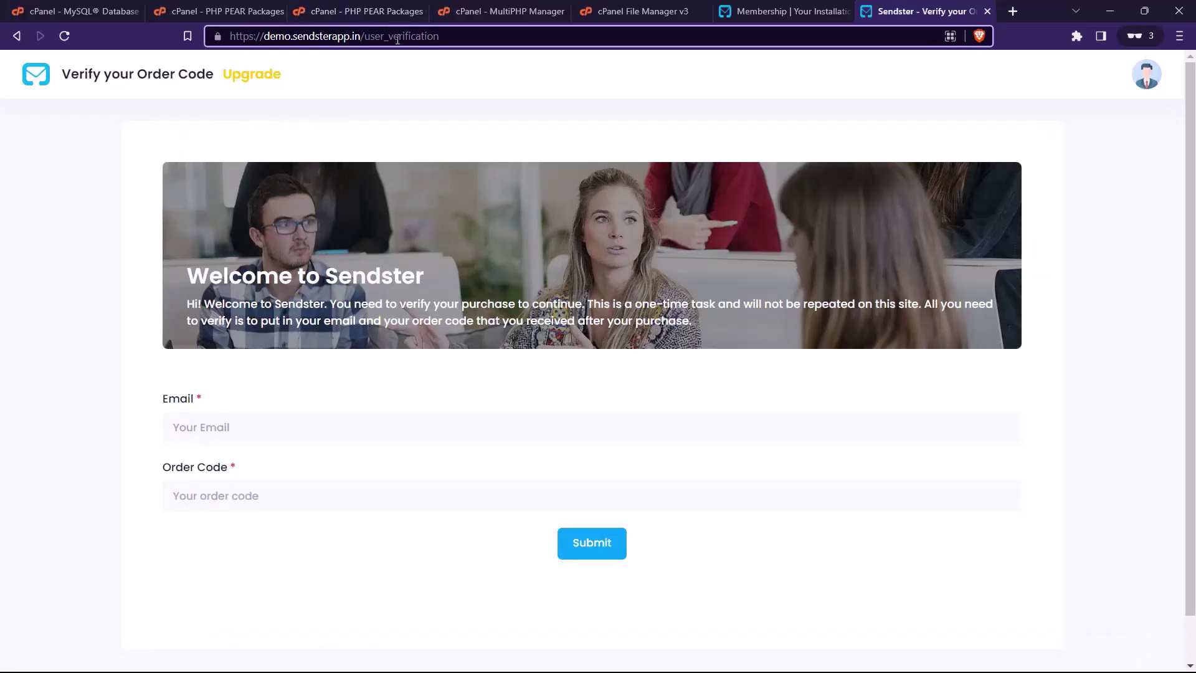
key(shift+Home)
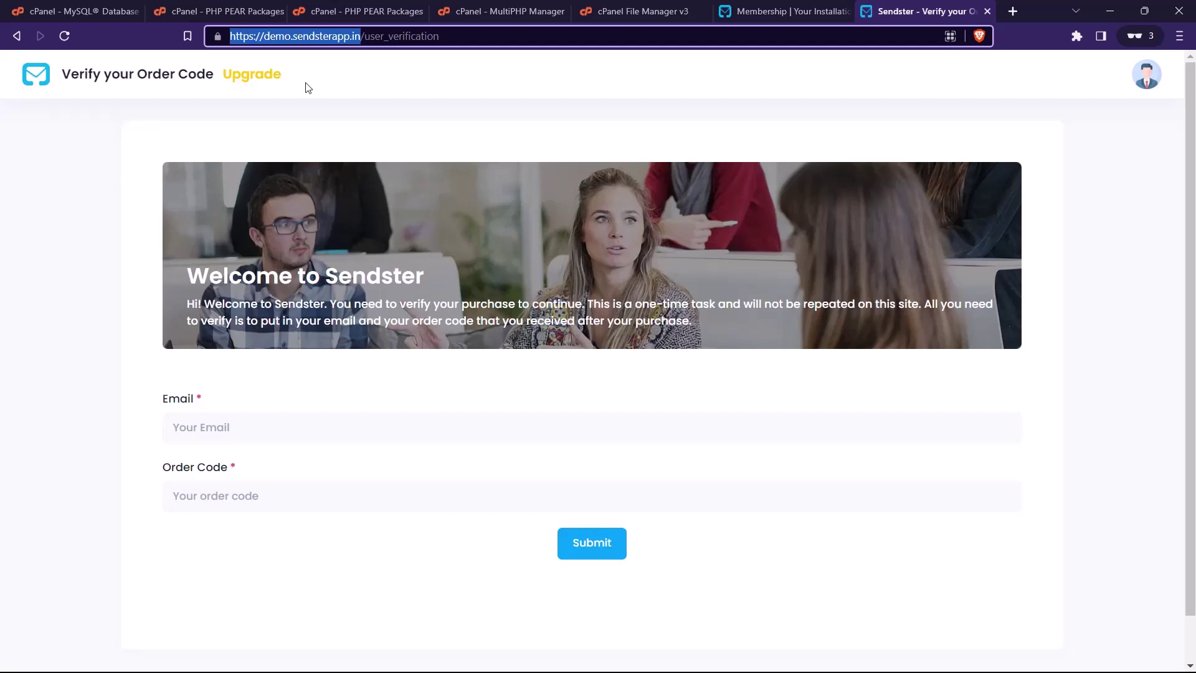
key(ctrl+shift+Tab)
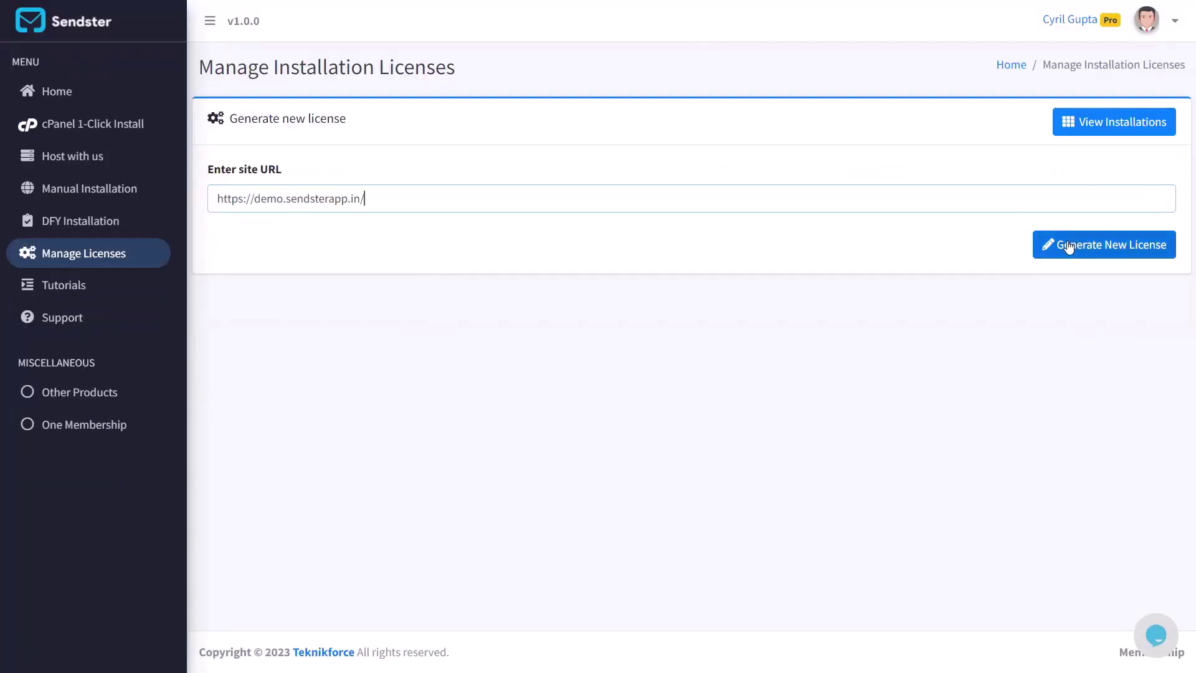
click(1069, 247)
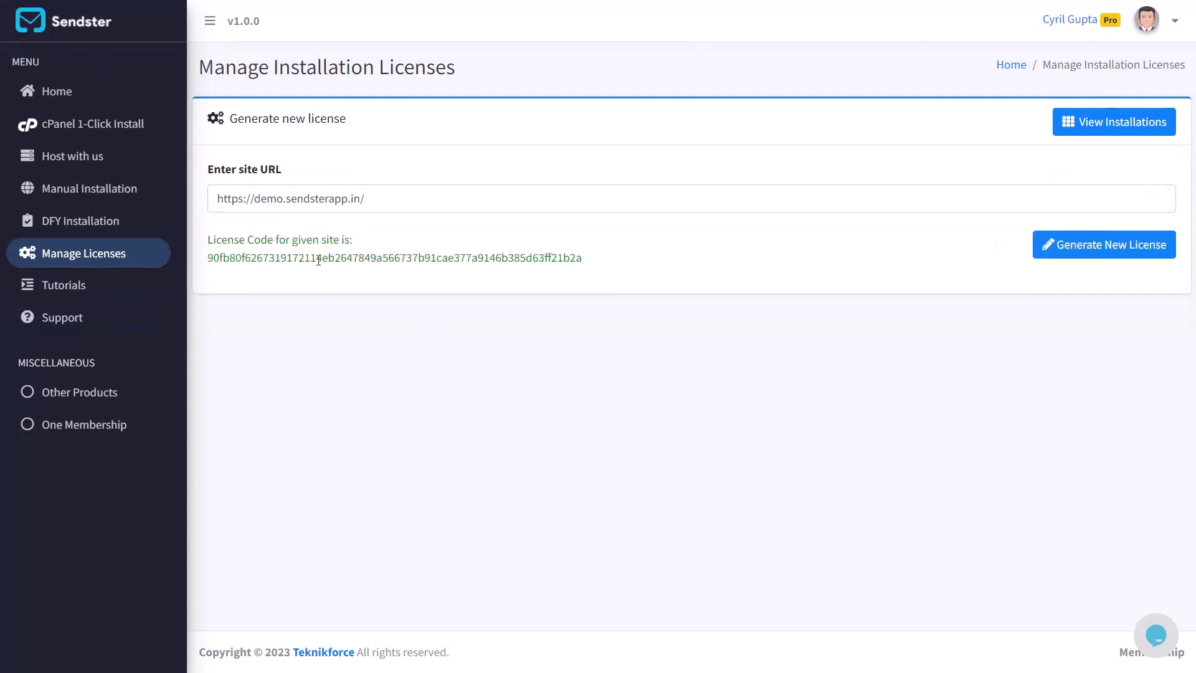
Fill Order Code with the generated license code and Email with the account email
double_click(318, 260)
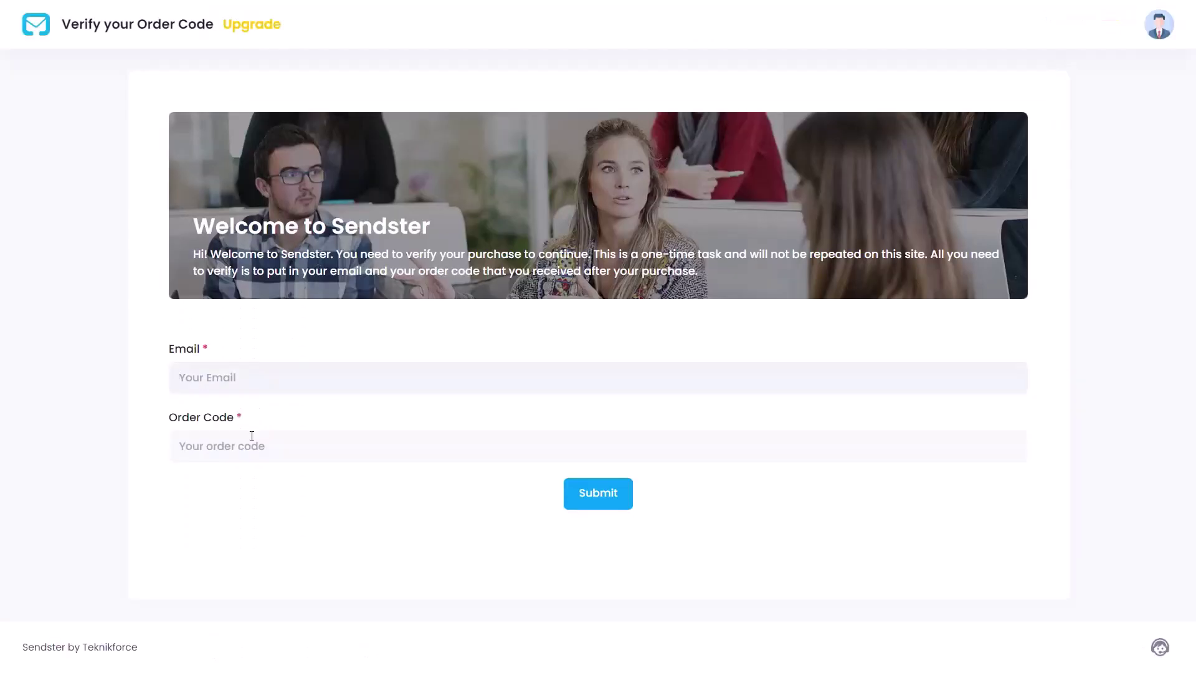
click(251, 437)
click(252, 487)
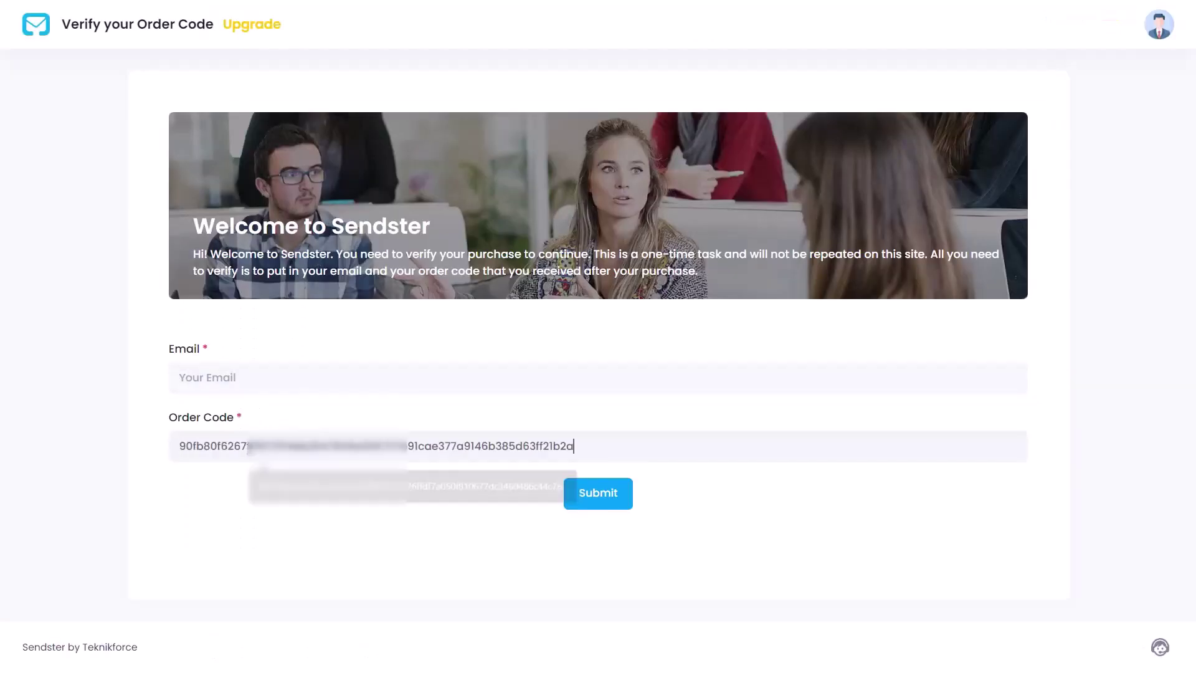
click(249, 378)
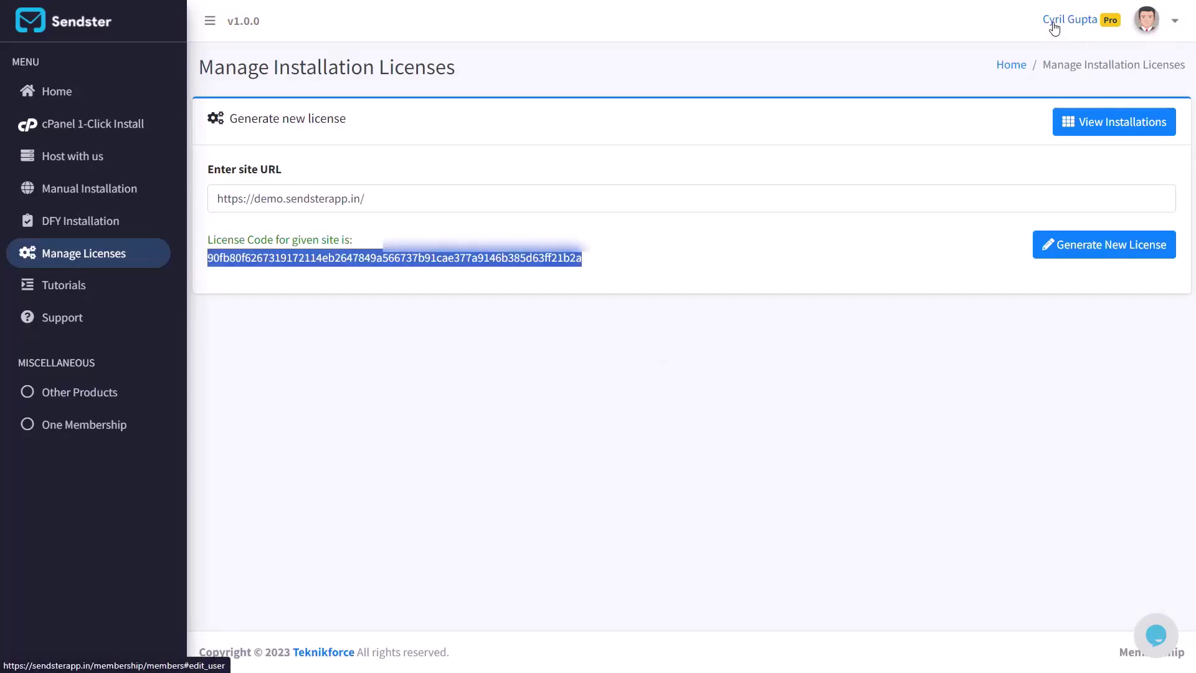
click(1054, 25)
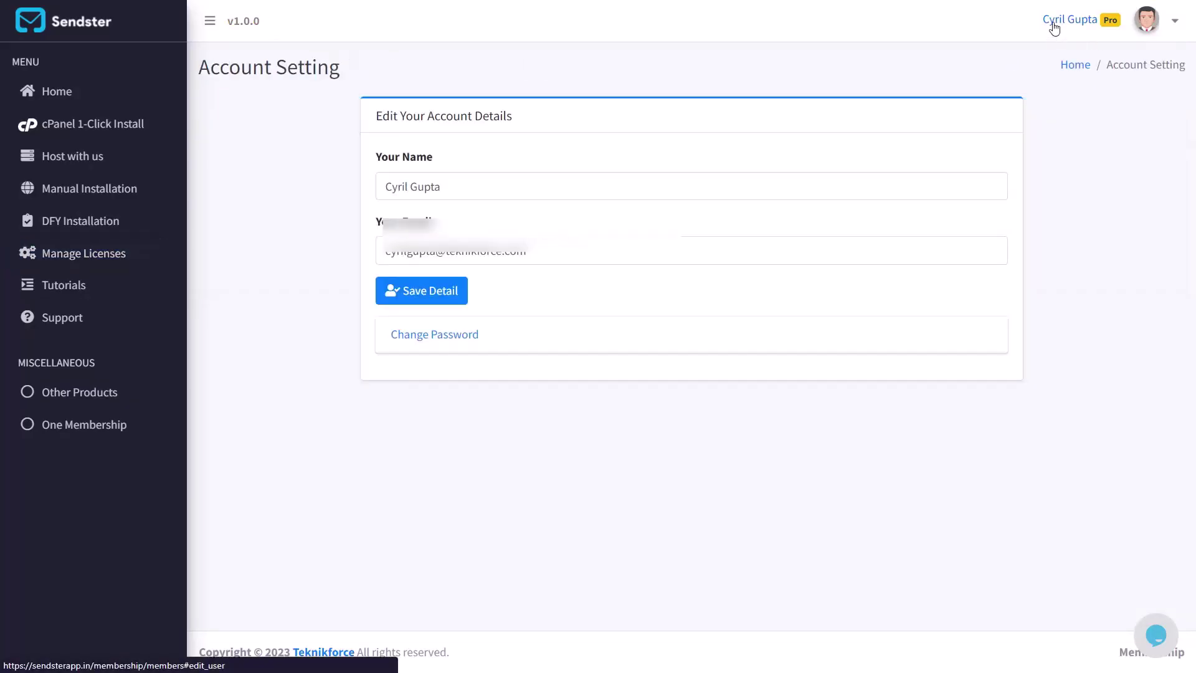
click(573, 252)
key(ctrl+a)
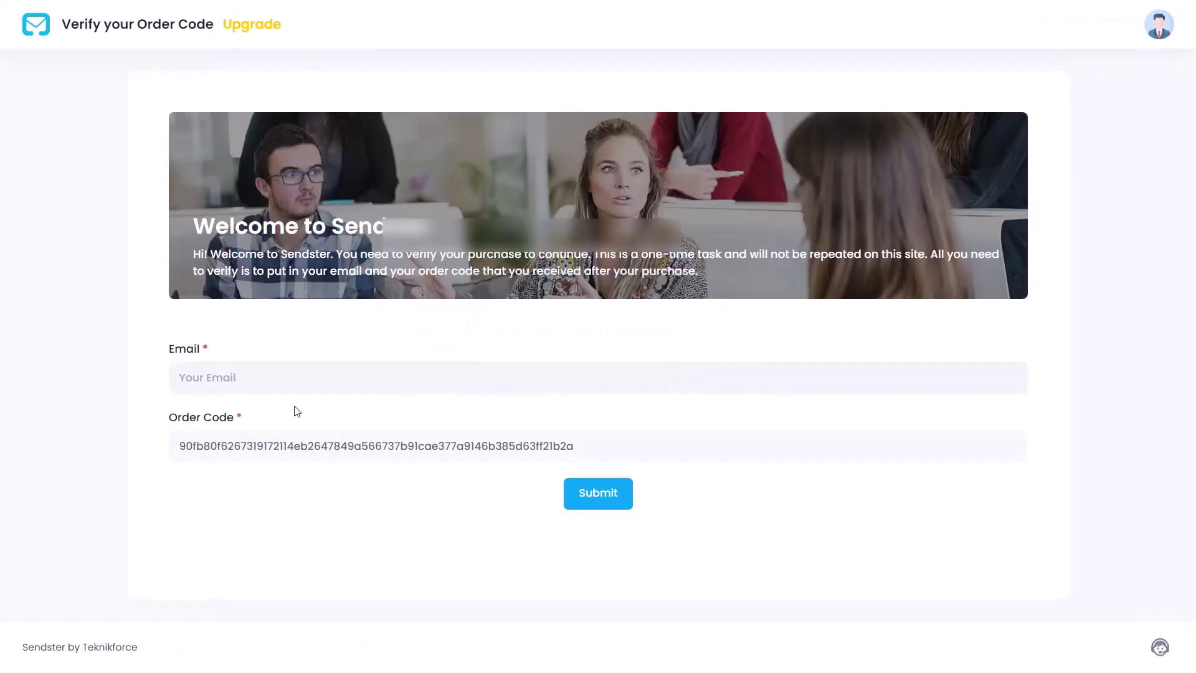
key(ctrl+v)
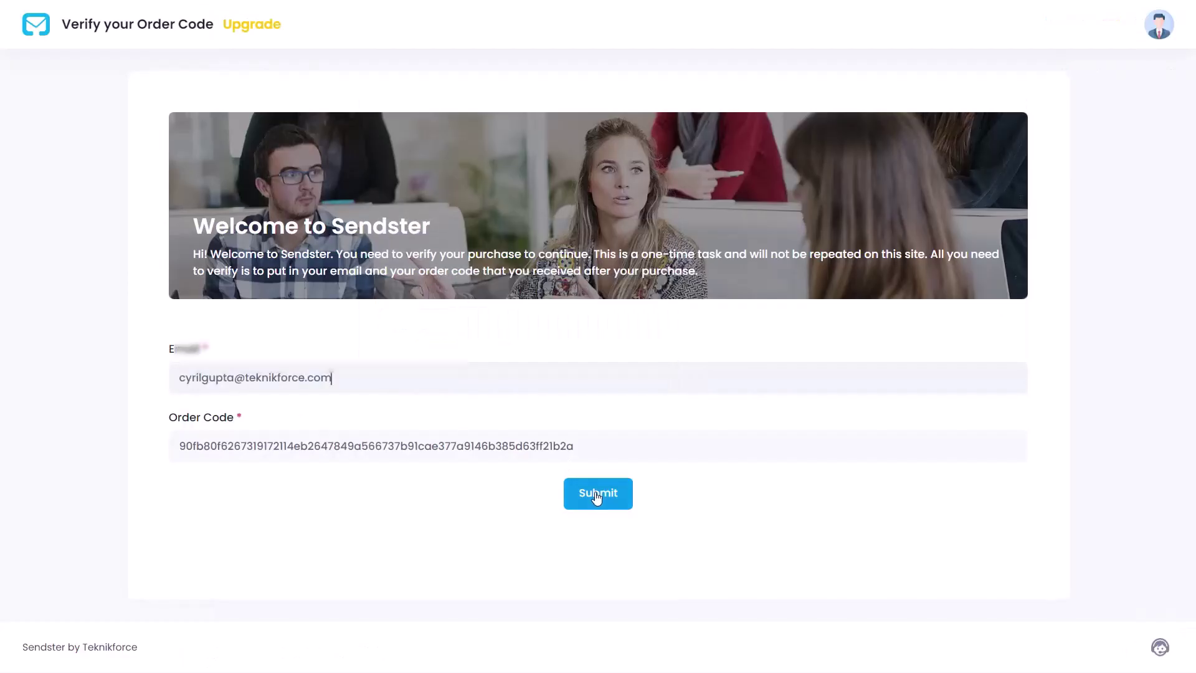
Submit the verification, acknowledge the success message, and view the empty Dashboard
click(596, 497)
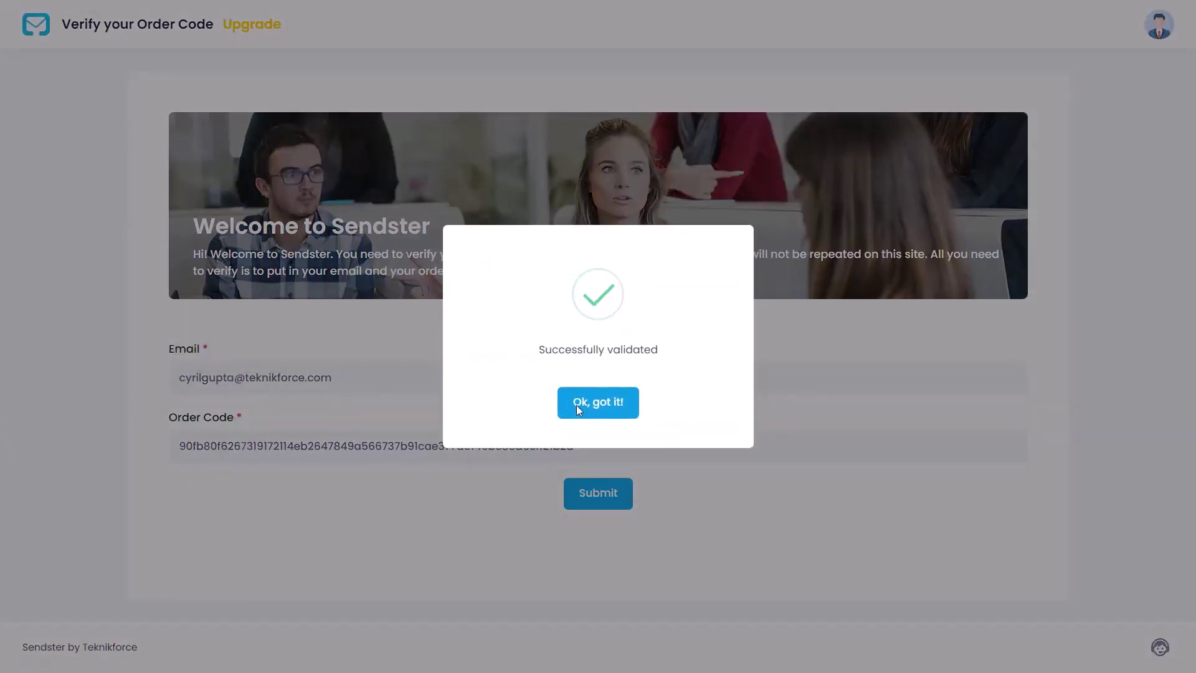
click(578, 410)
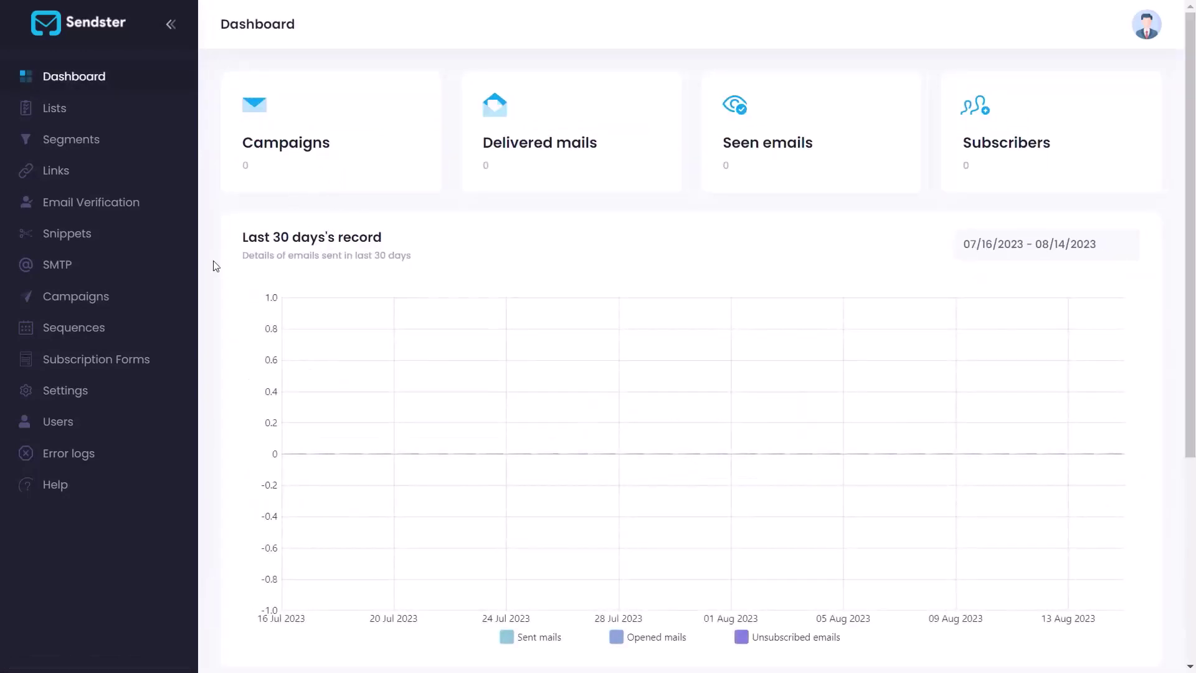
scroll(202, 394, down, 5)
scroll(203, 396, up, 5)
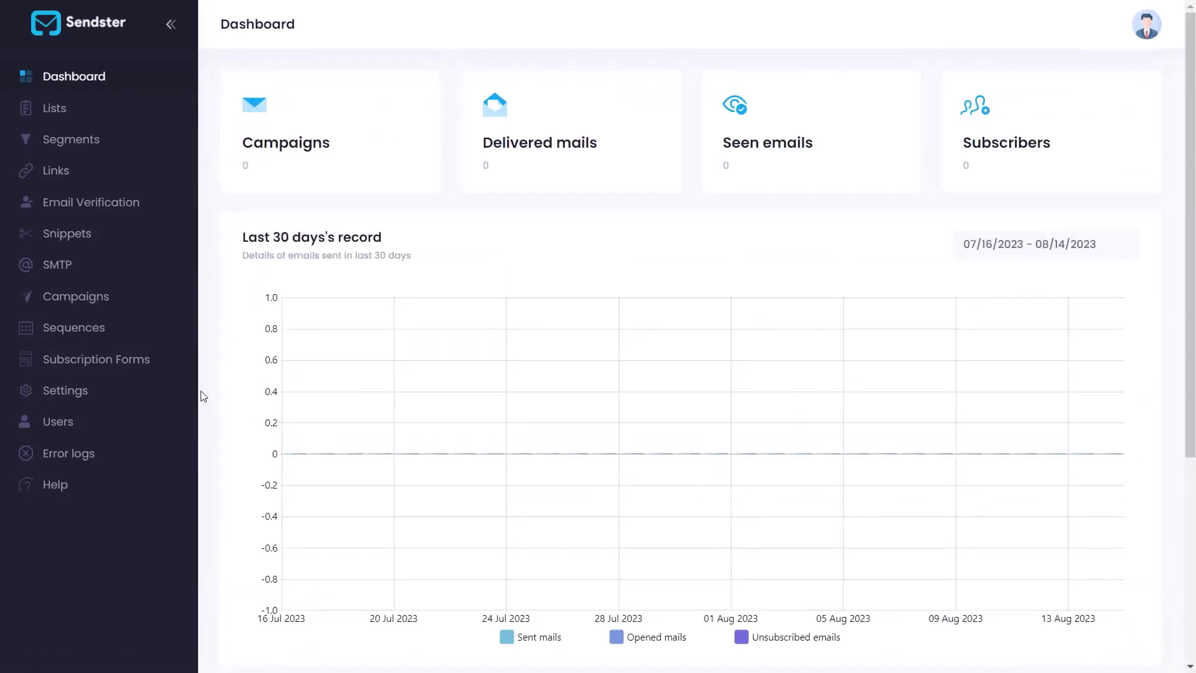